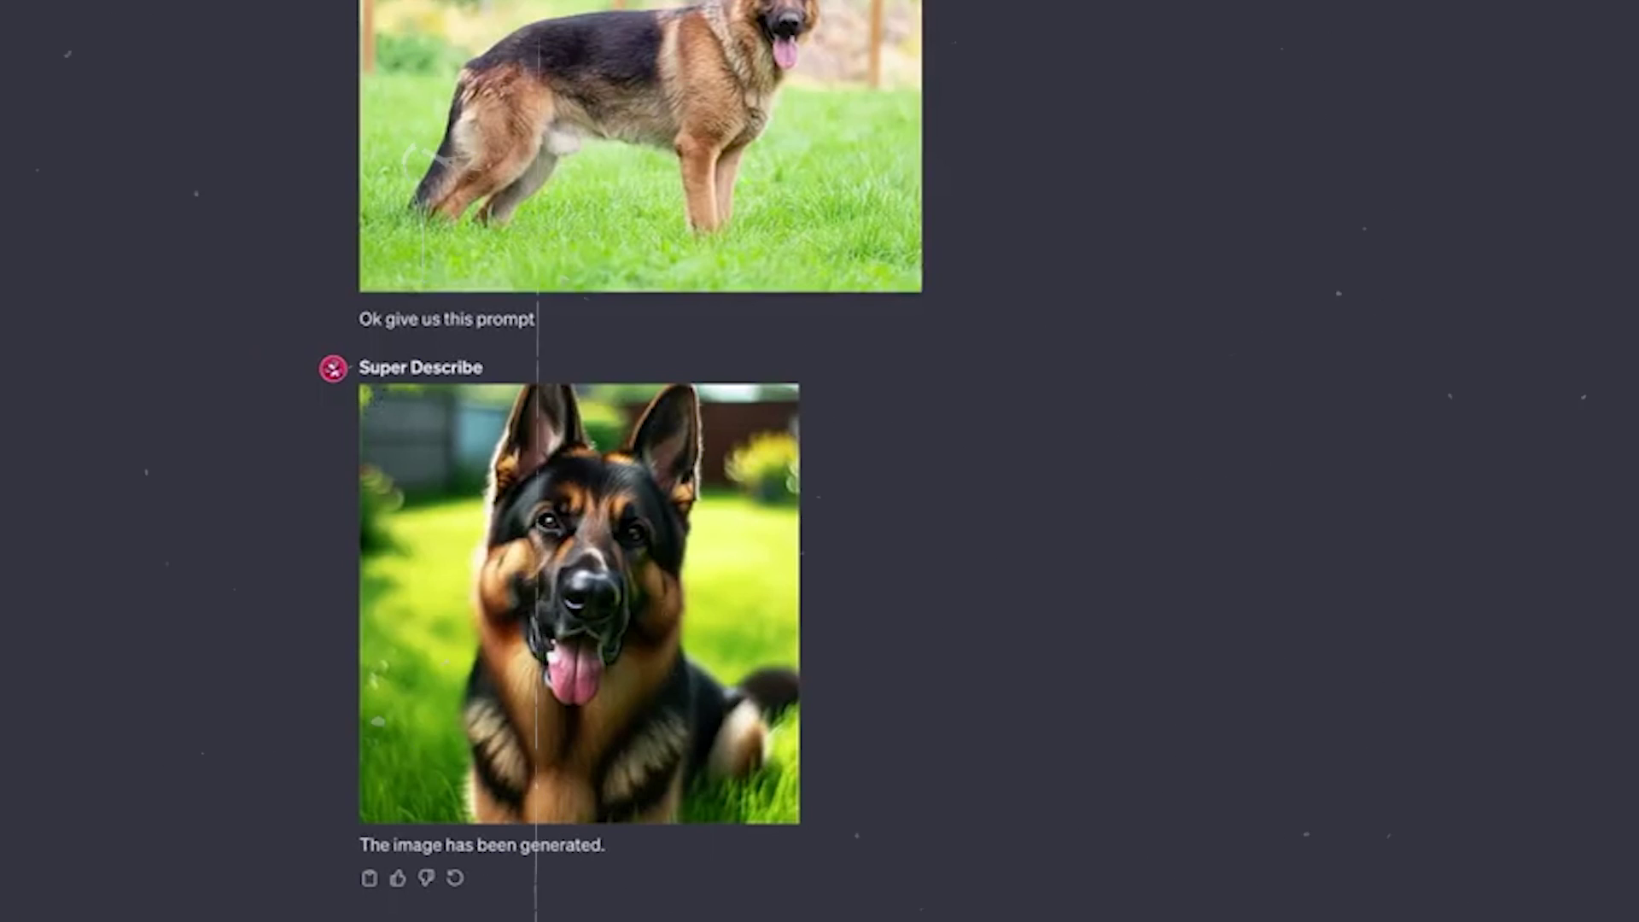
# Step: Send 'Ok give us this prompt' to Super Describe and select the dog image's prompt paragraph
pyautogui.press('Return')
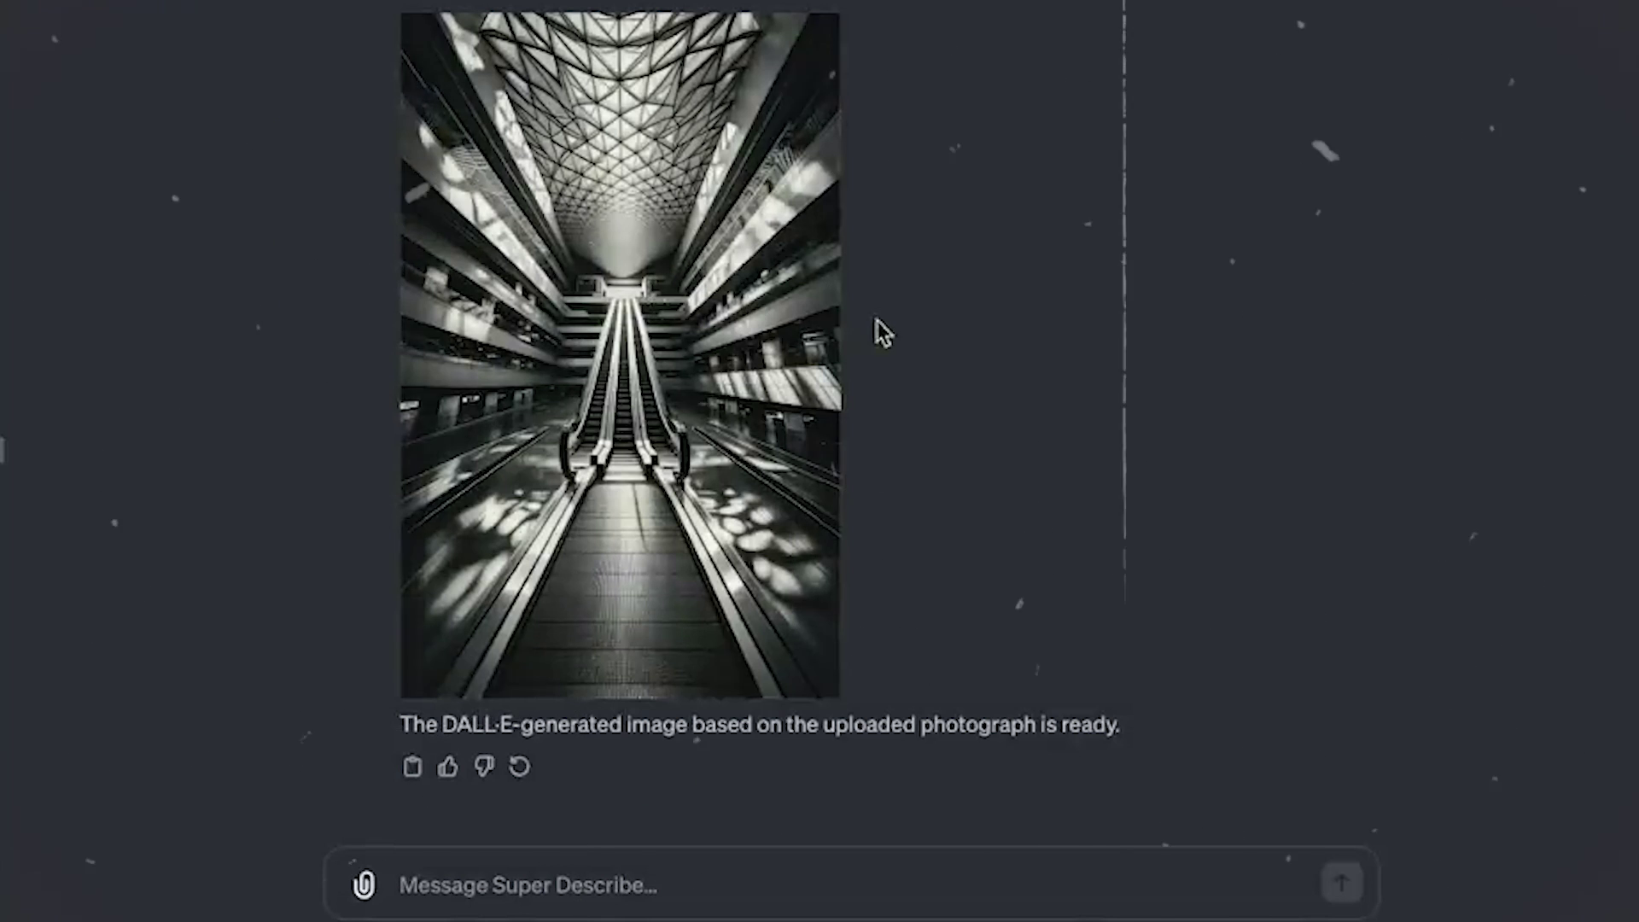
pyautogui.scroll(10, 881, 332)
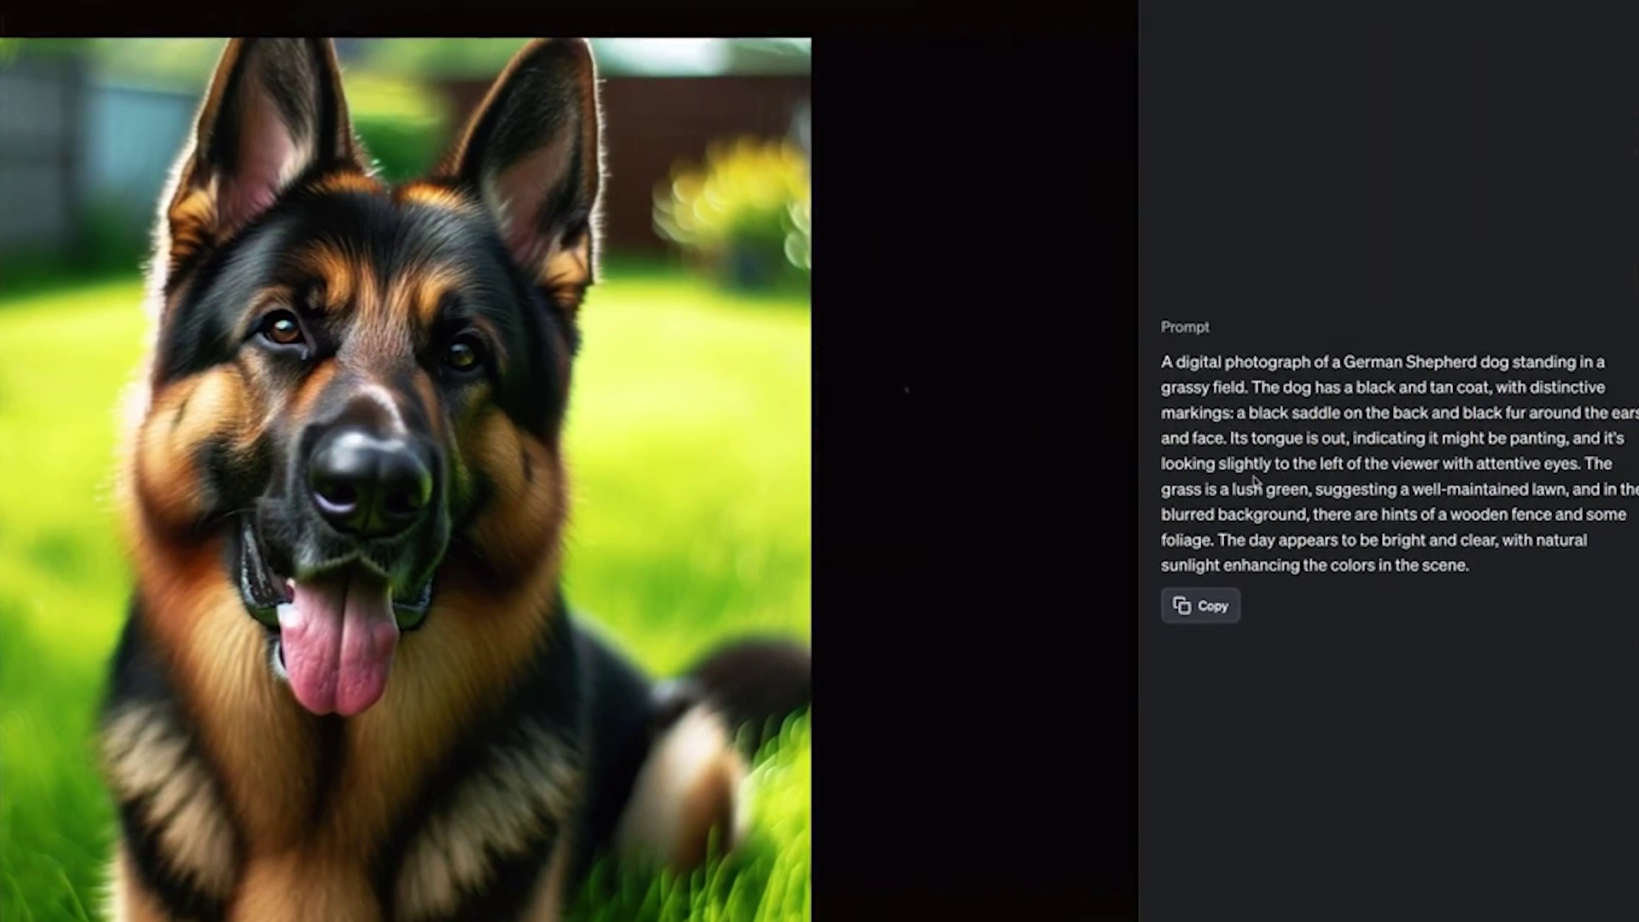
pyautogui.tripleClick(1255, 481)
# Step: Copy the German Shepherd image's prompt text
pyautogui.click(1208, 622)
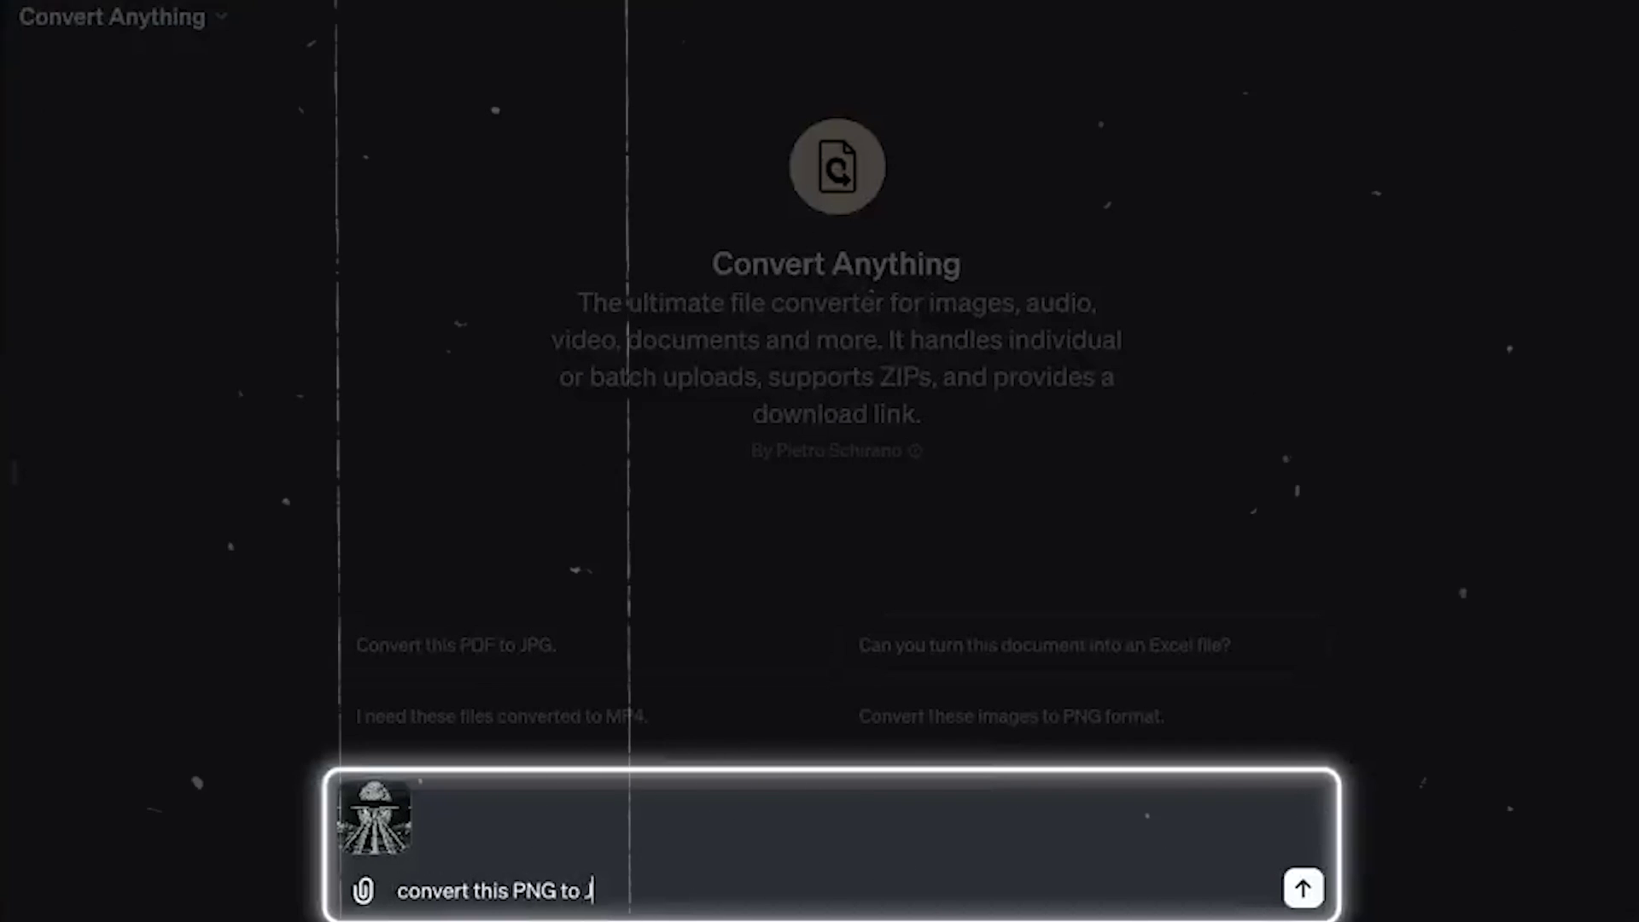
# Step: Fix the typo and send Convert Anything the 'convert this PNG to JPEG' request
pyautogui.press('BackSpace')
pyautogui.write('EG')
pyautogui.press('Return')
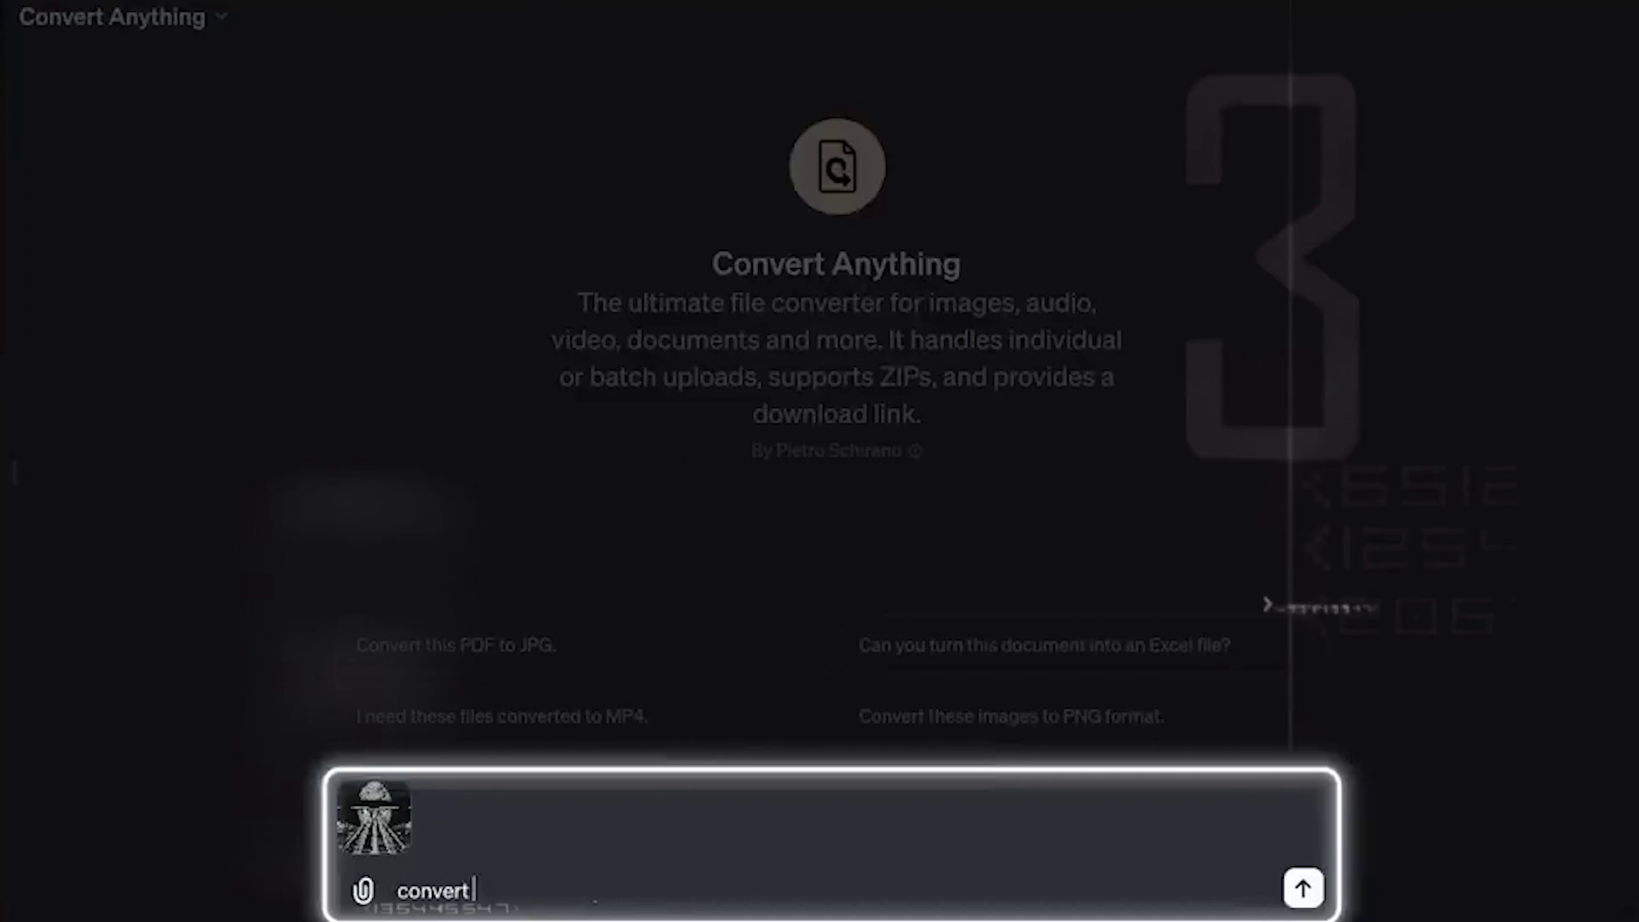
pyautogui.write('this PNG to J')
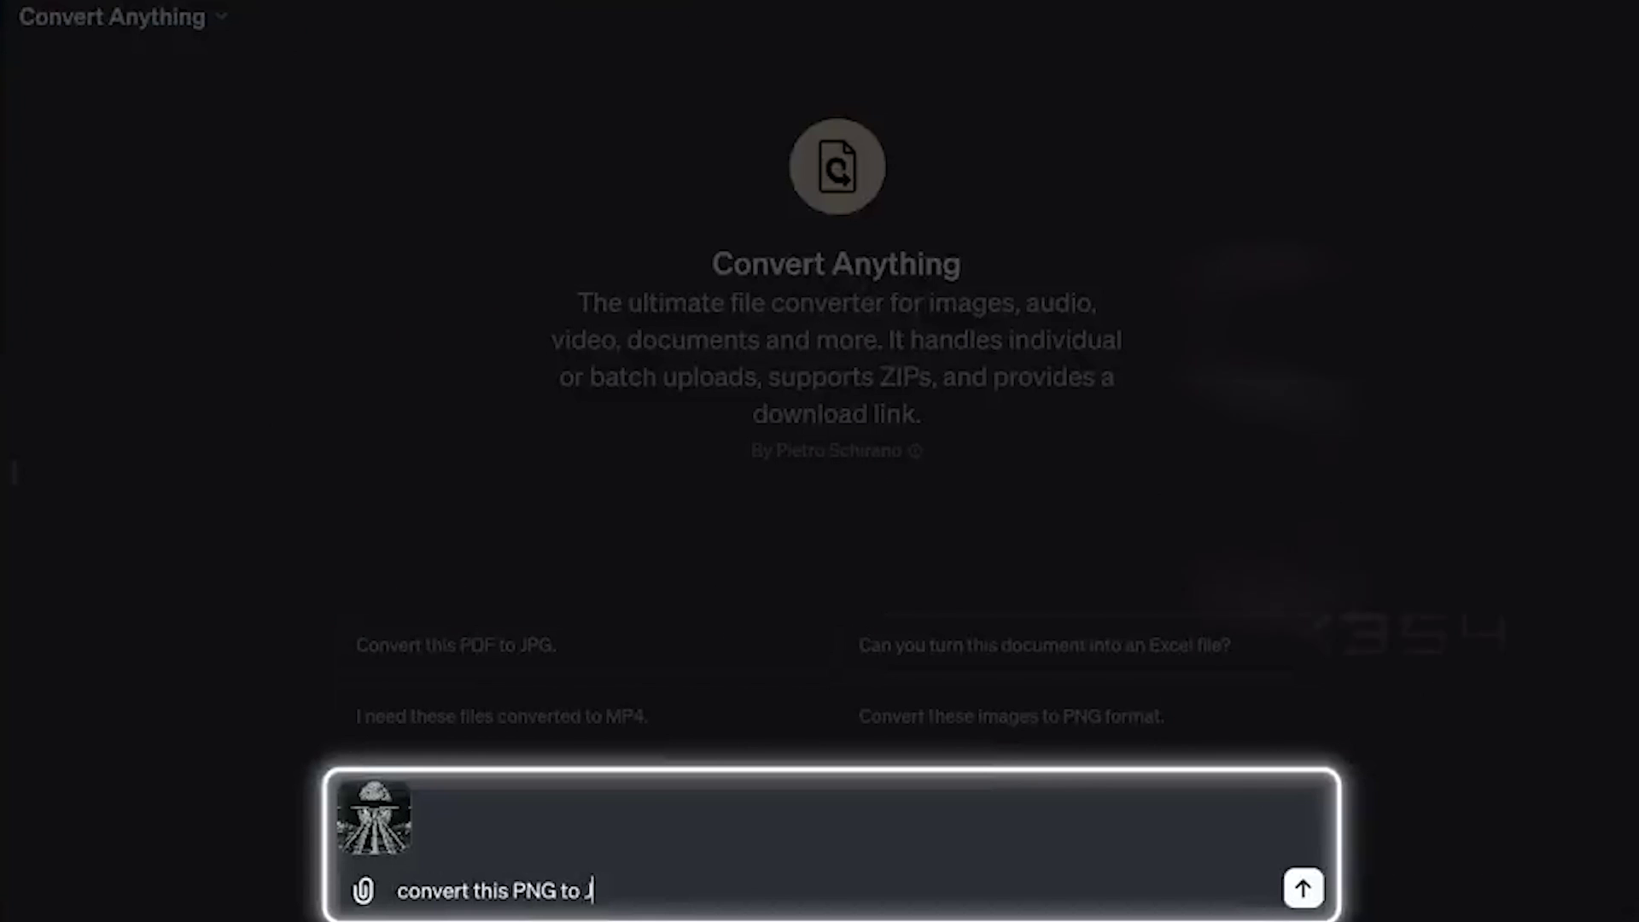
pyautogui.write('A')
pyautogui.write('G')
pyautogui.press('Return')
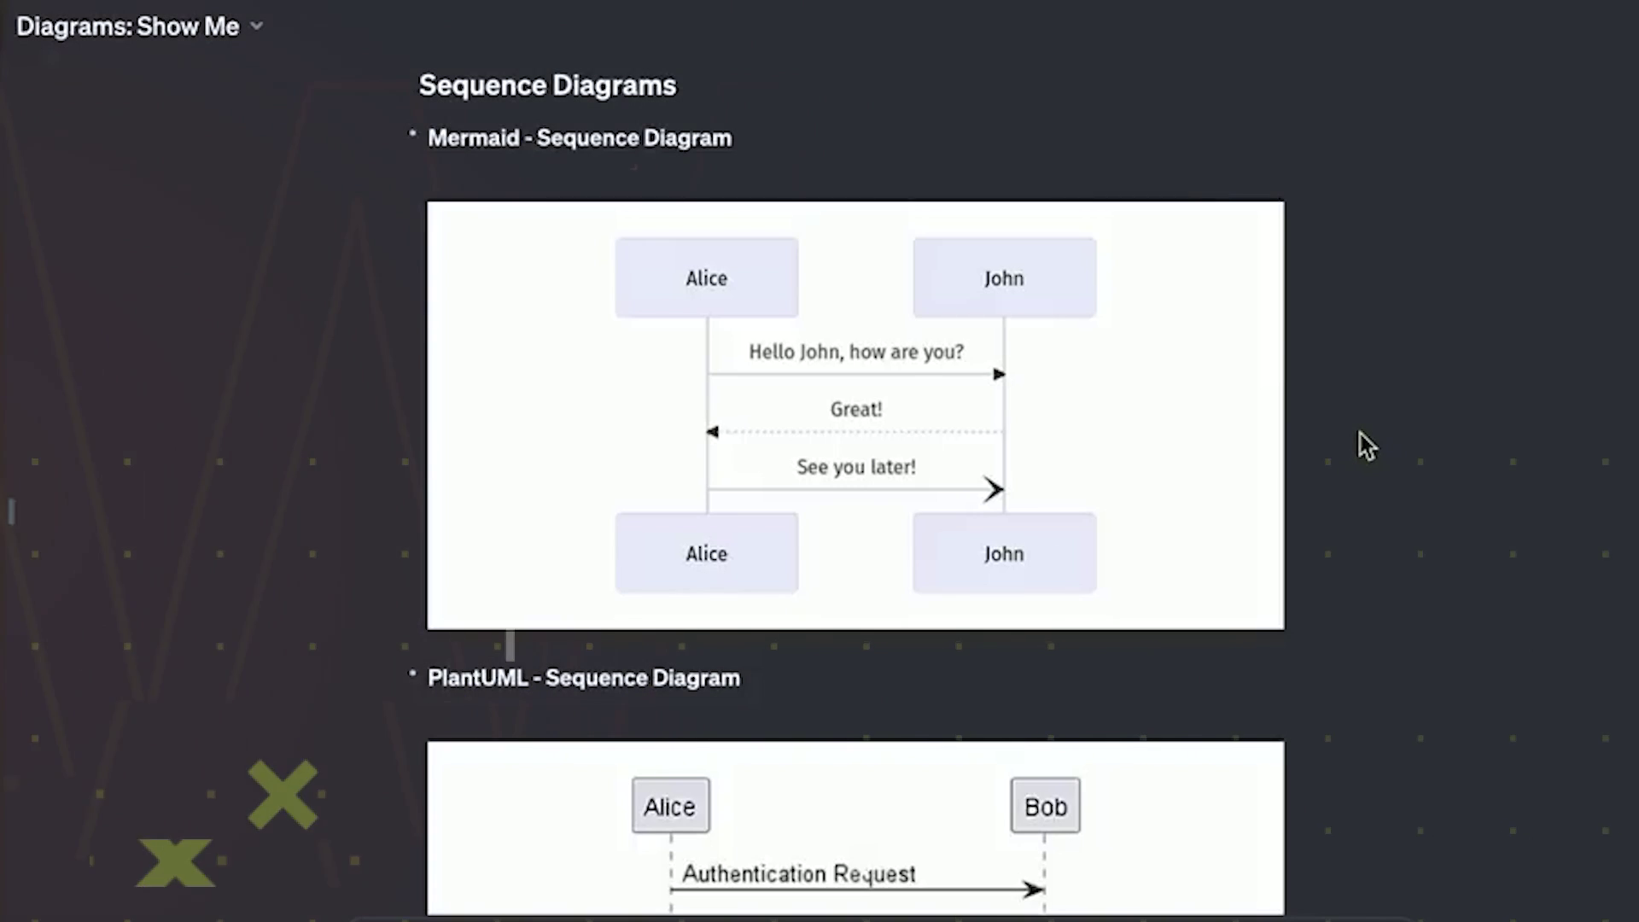
pyautogui.scroll(-1, 1361, 447)
pyautogui.scroll(-2, 1082, 393)
pyautogui.scroll(-3, 973, 377)
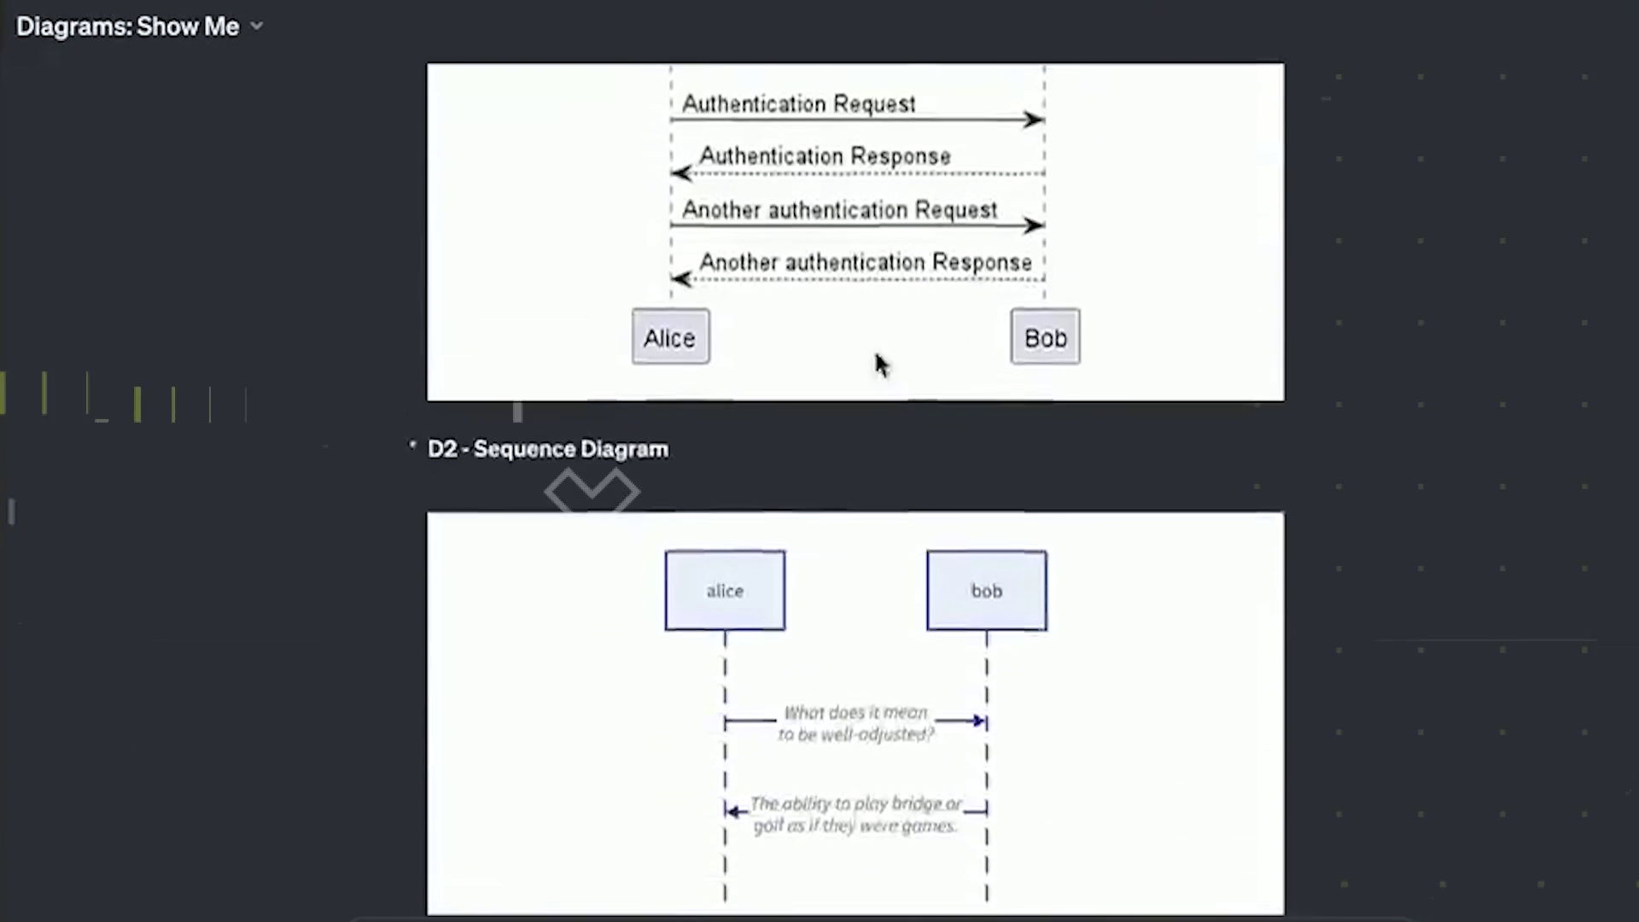
pyautogui.scroll(-3, 878, 363)
pyautogui.scroll(-3, 878, 361)
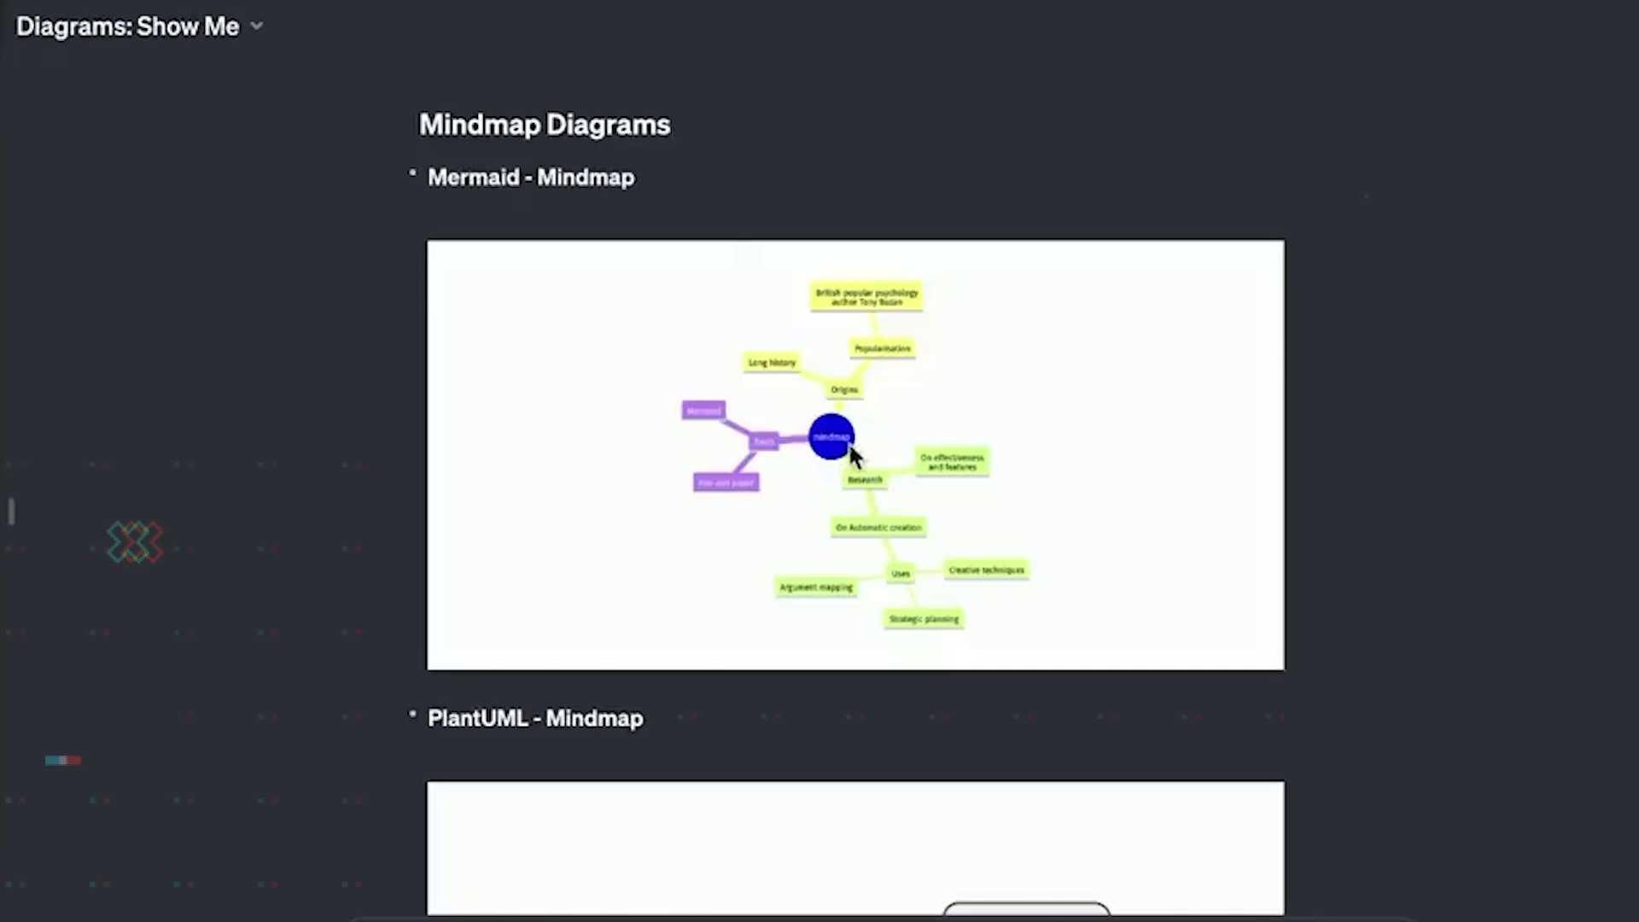
pyautogui.scroll(-5, 1039, 461)
pyautogui.scroll(-3, 1038, 462)
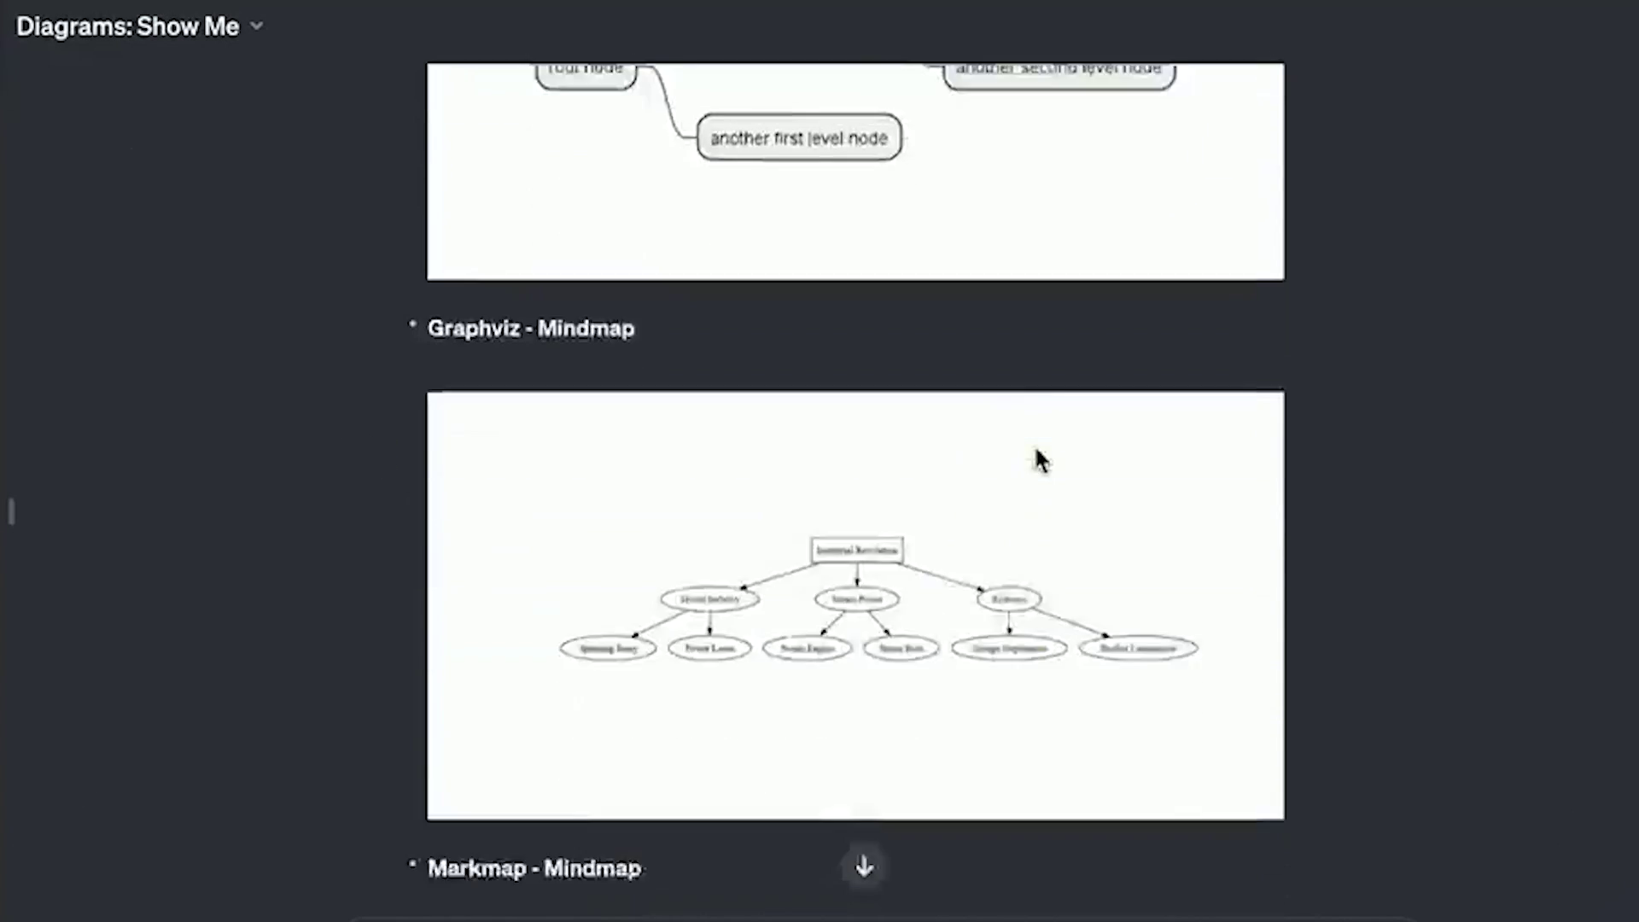
pyautogui.scroll(-2, 1042, 458)
pyautogui.scroll(-5, 597, 450)
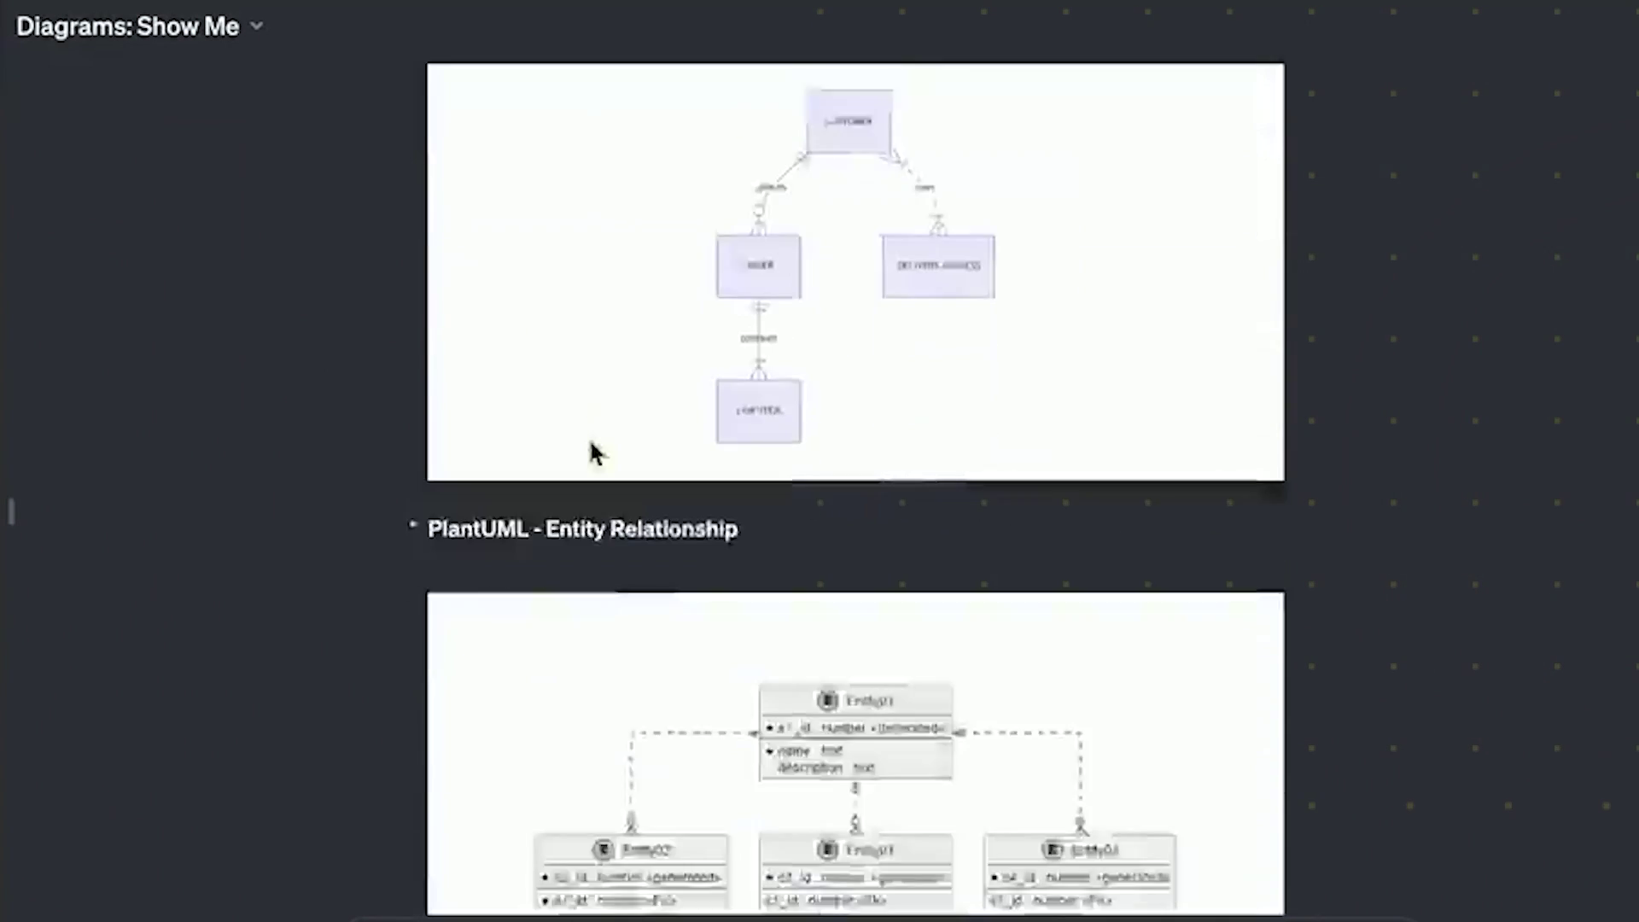
pyautogui.scroll(-3, 595, 449)
pyautogui.scroll(-5, 594, 450)
pyautogui.scroll(-2, 591, 450)
pyautogui.scroll(-3, 592, 451)
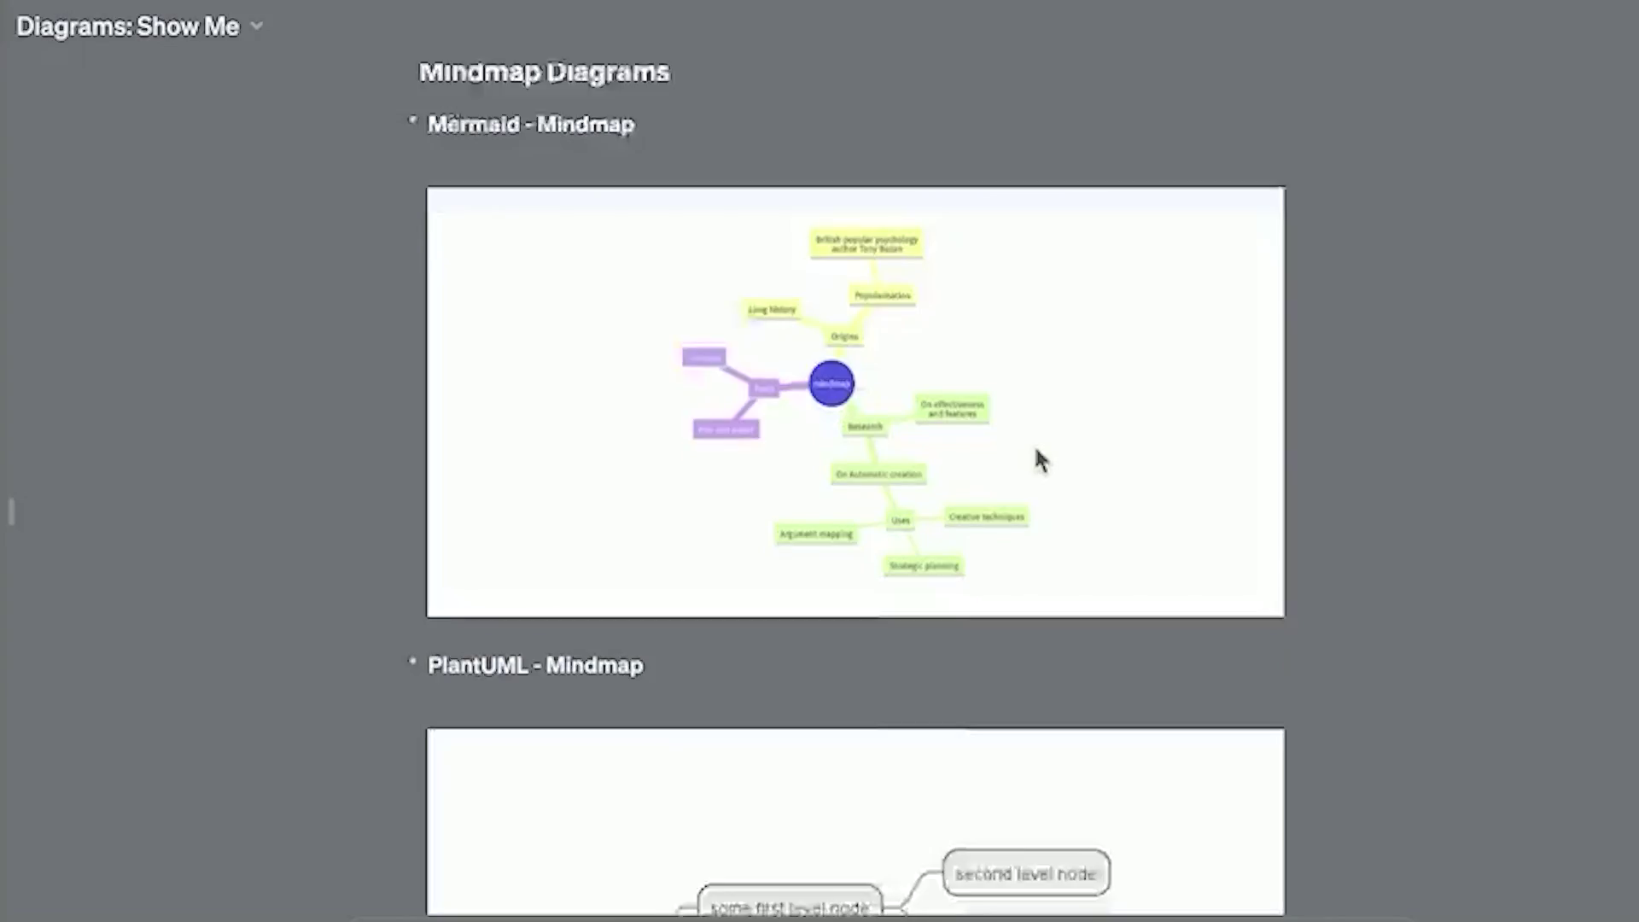
pyautogui.scroll(-2, 1034, 457)
pyautogui.scroll(-2, 1035, 457)
pyautogui.scroll(-1, 1037, 458)
pyautogui.scroll(-5, 1037, 458)
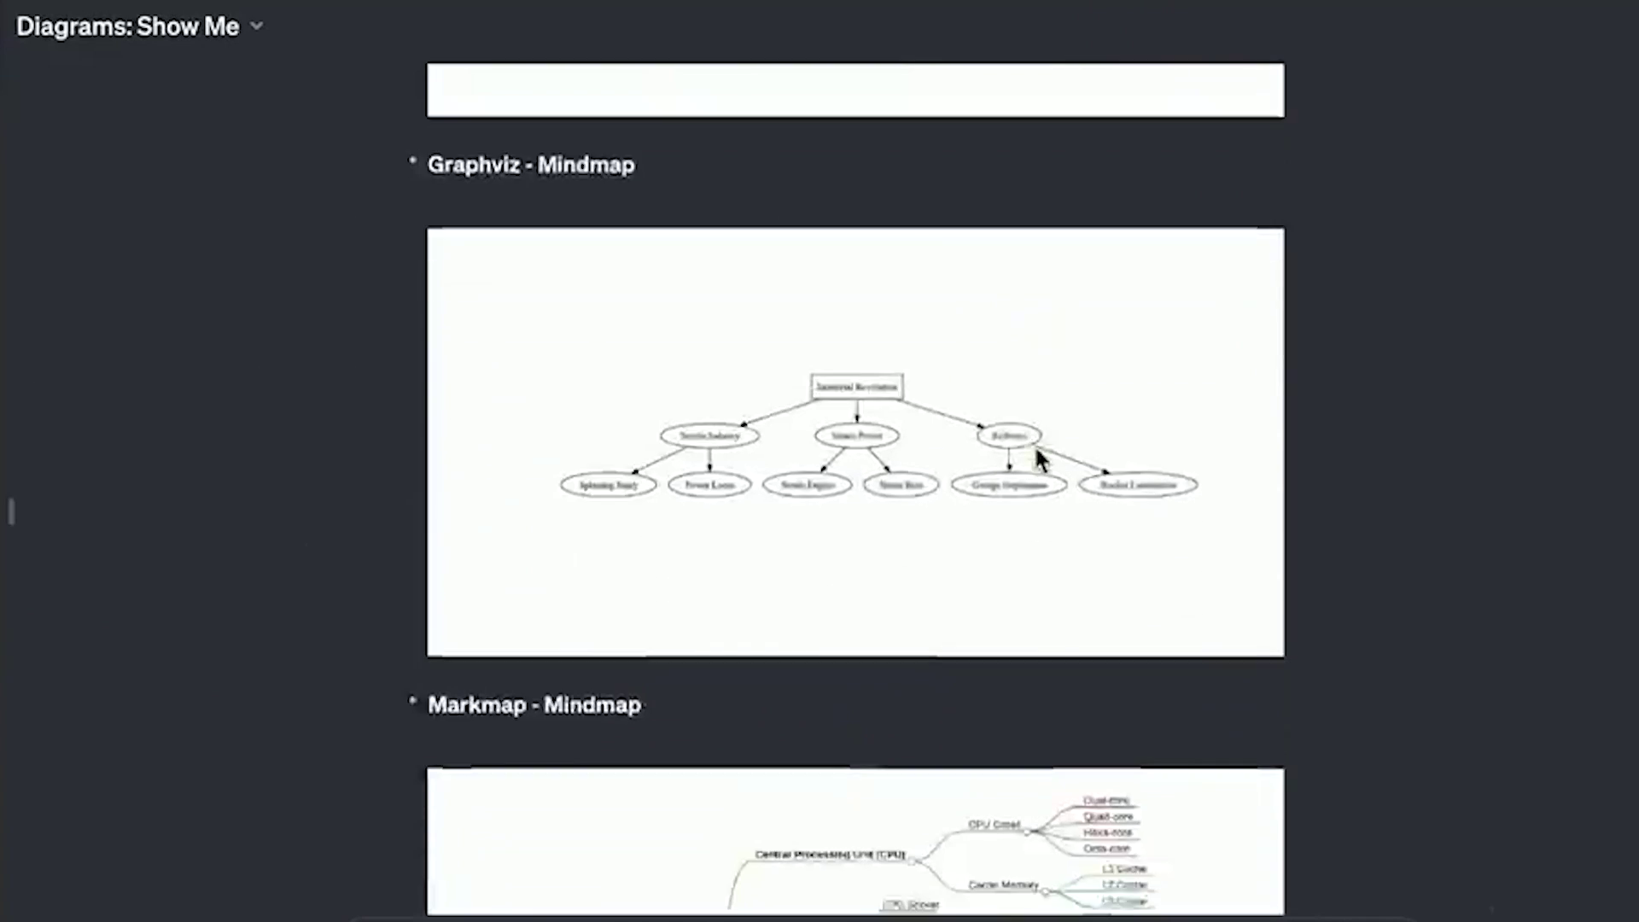
pyautogui.scroll(-10, 589, 449)
pyautogui.scroll(-10, 593, 451)
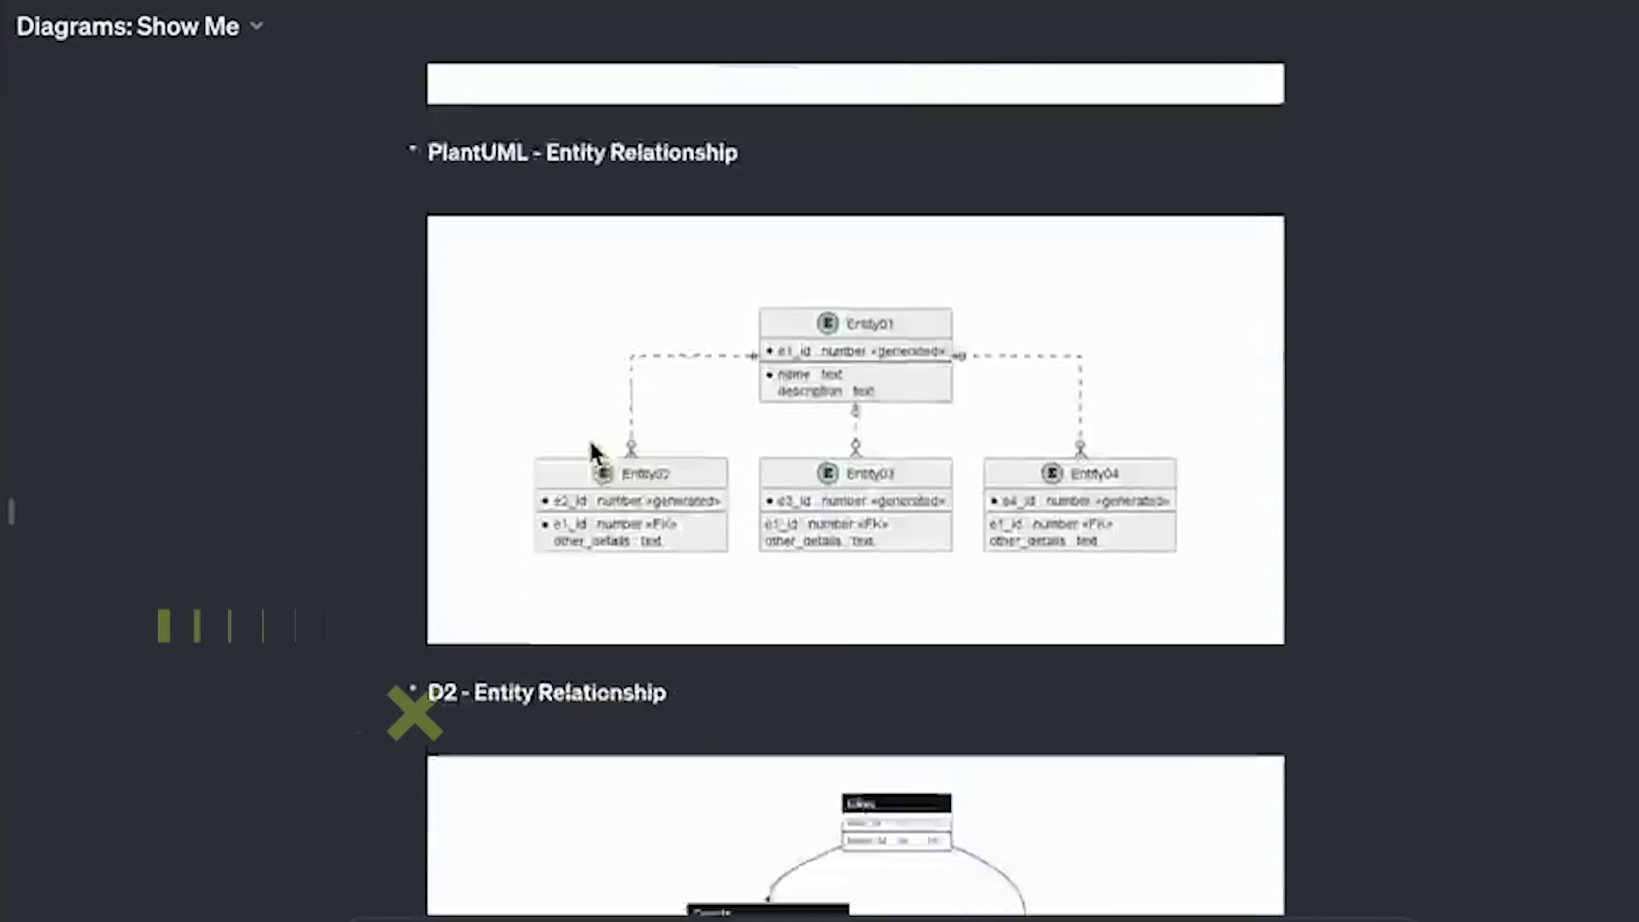
pyautogui.scroll(-10, 595, 451)
pyautogui.scroll(-5, 593, 451)
pyautogui.scroll(-4, 590, 450)
pyautogui.scroll(-1, 592, 453)
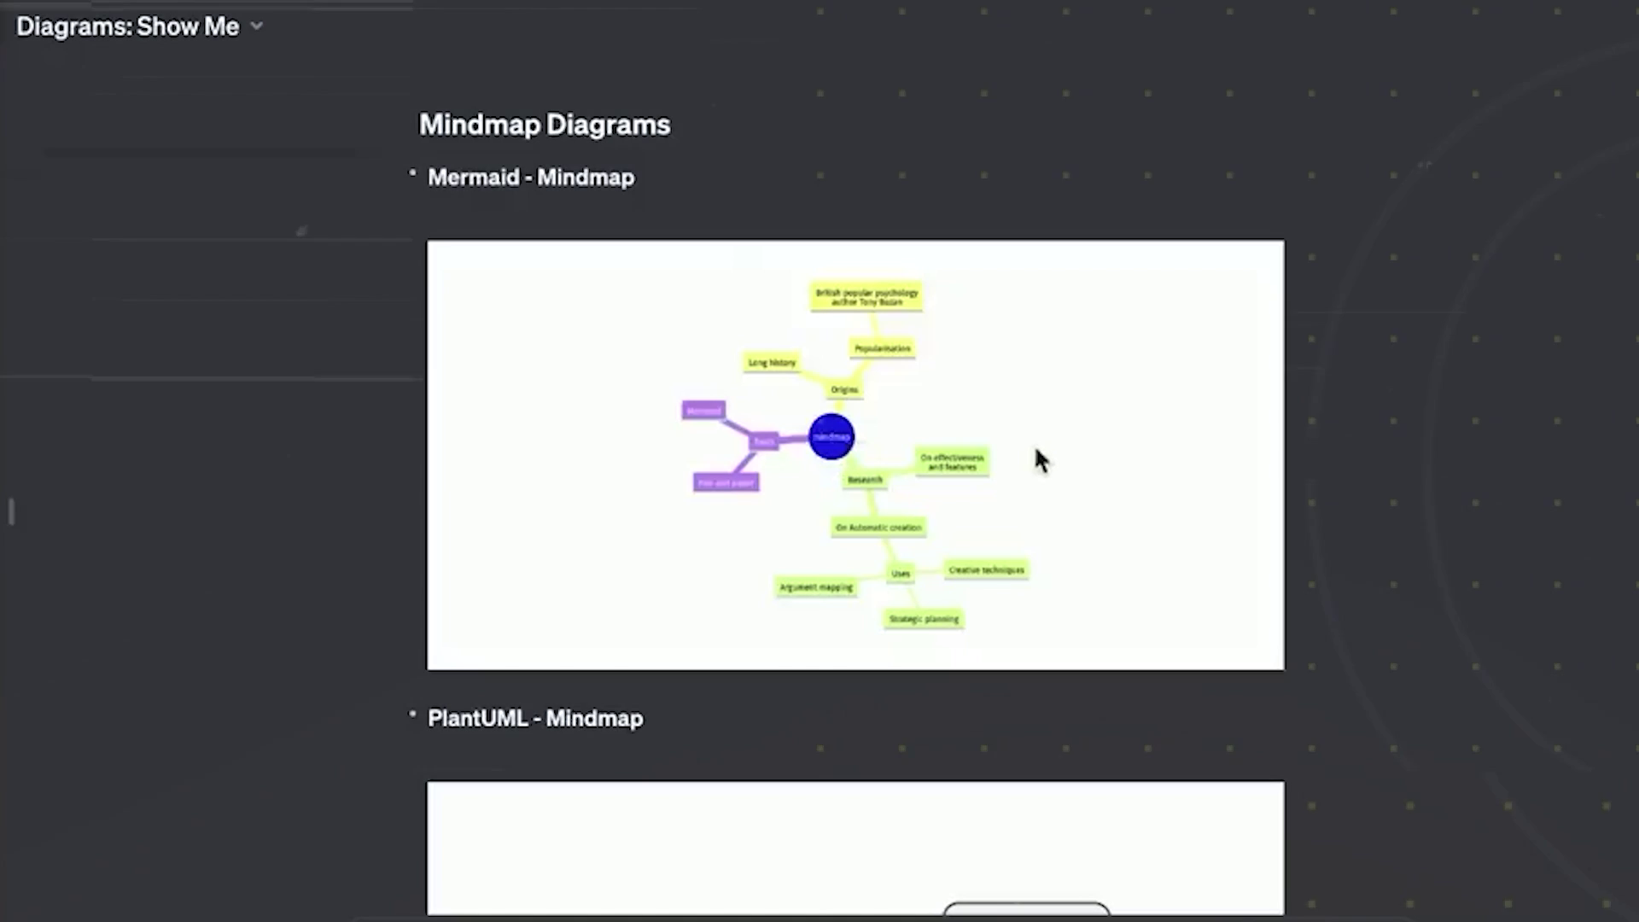
pyautogui.scroll(-2, 1037, 461)
pyautogui.scroll(-1, 1037, 461)
pyautogui.scroll(-2, 1037, 461)
pyautogui.scroll(-3, 1037, 461)
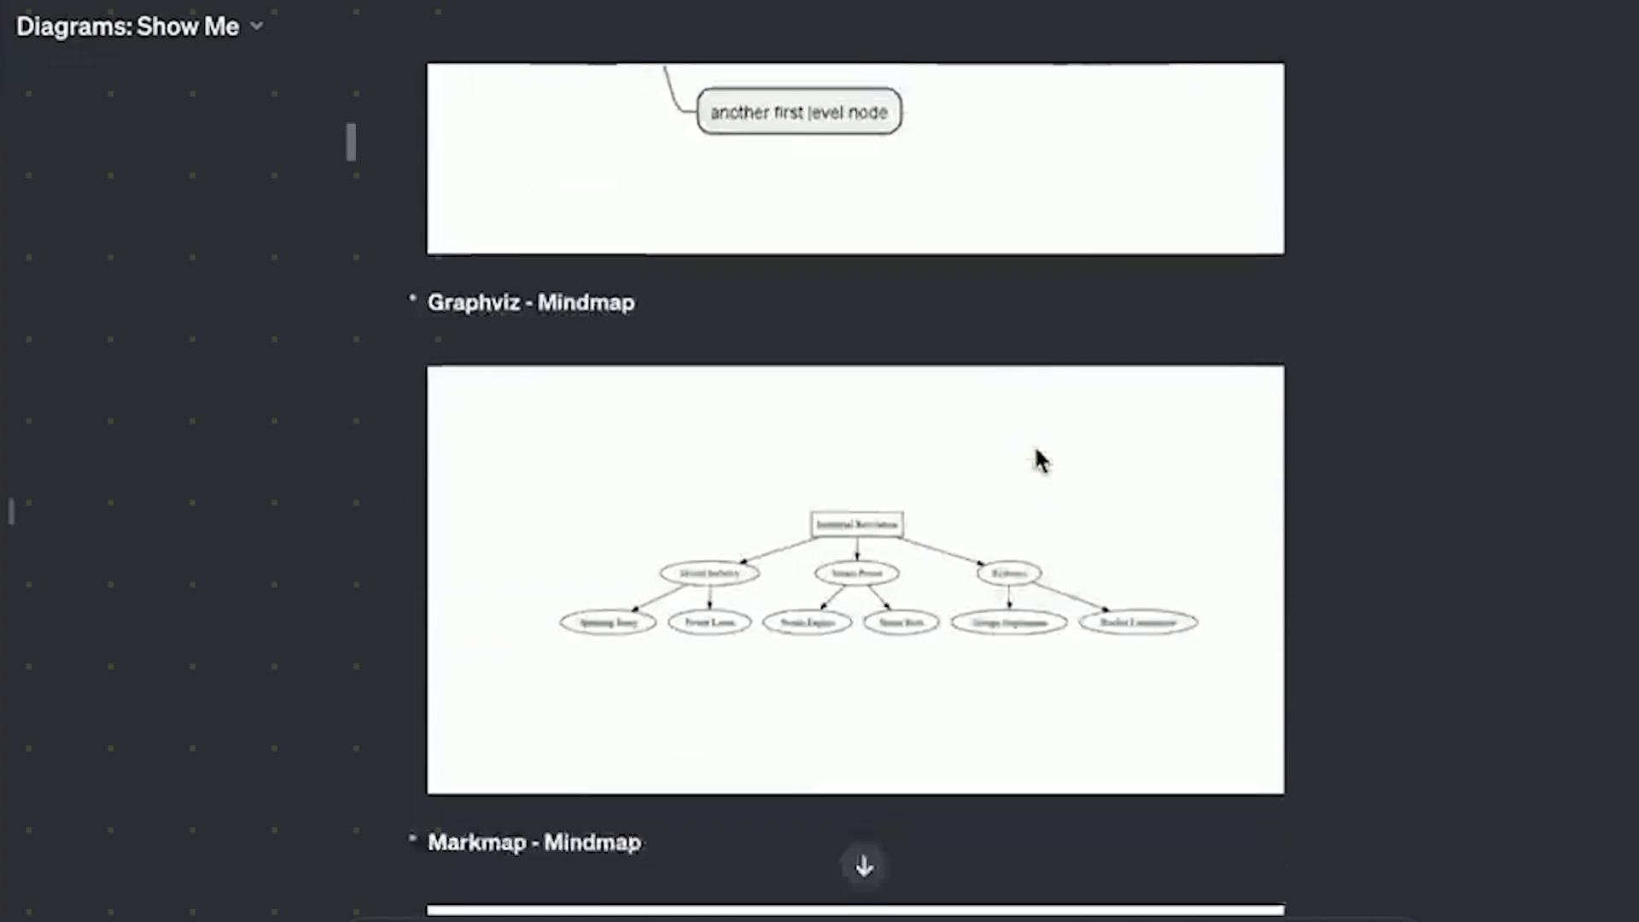
pyautogui.scroll(-3, 1037, 461)
pyautogui.scroll(-10, 593, 453)
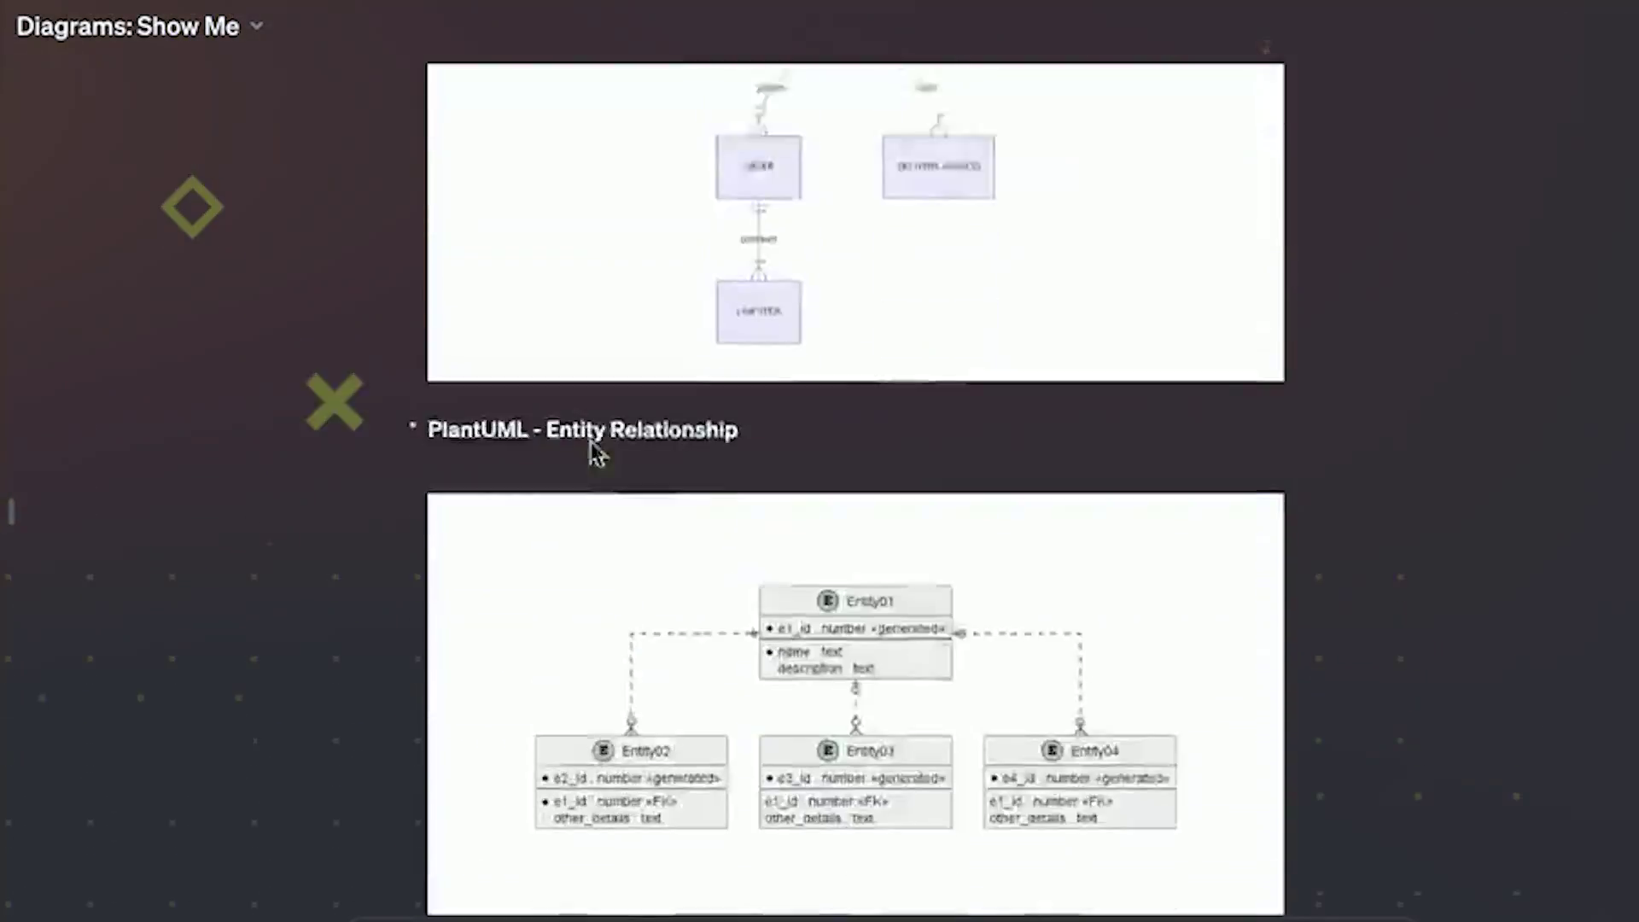
pyautogui.scroll(-3, 593, 454)
pyautogui.scroll(-7, 592, 454)
pyautogui.scroll(-2, 593, 454)
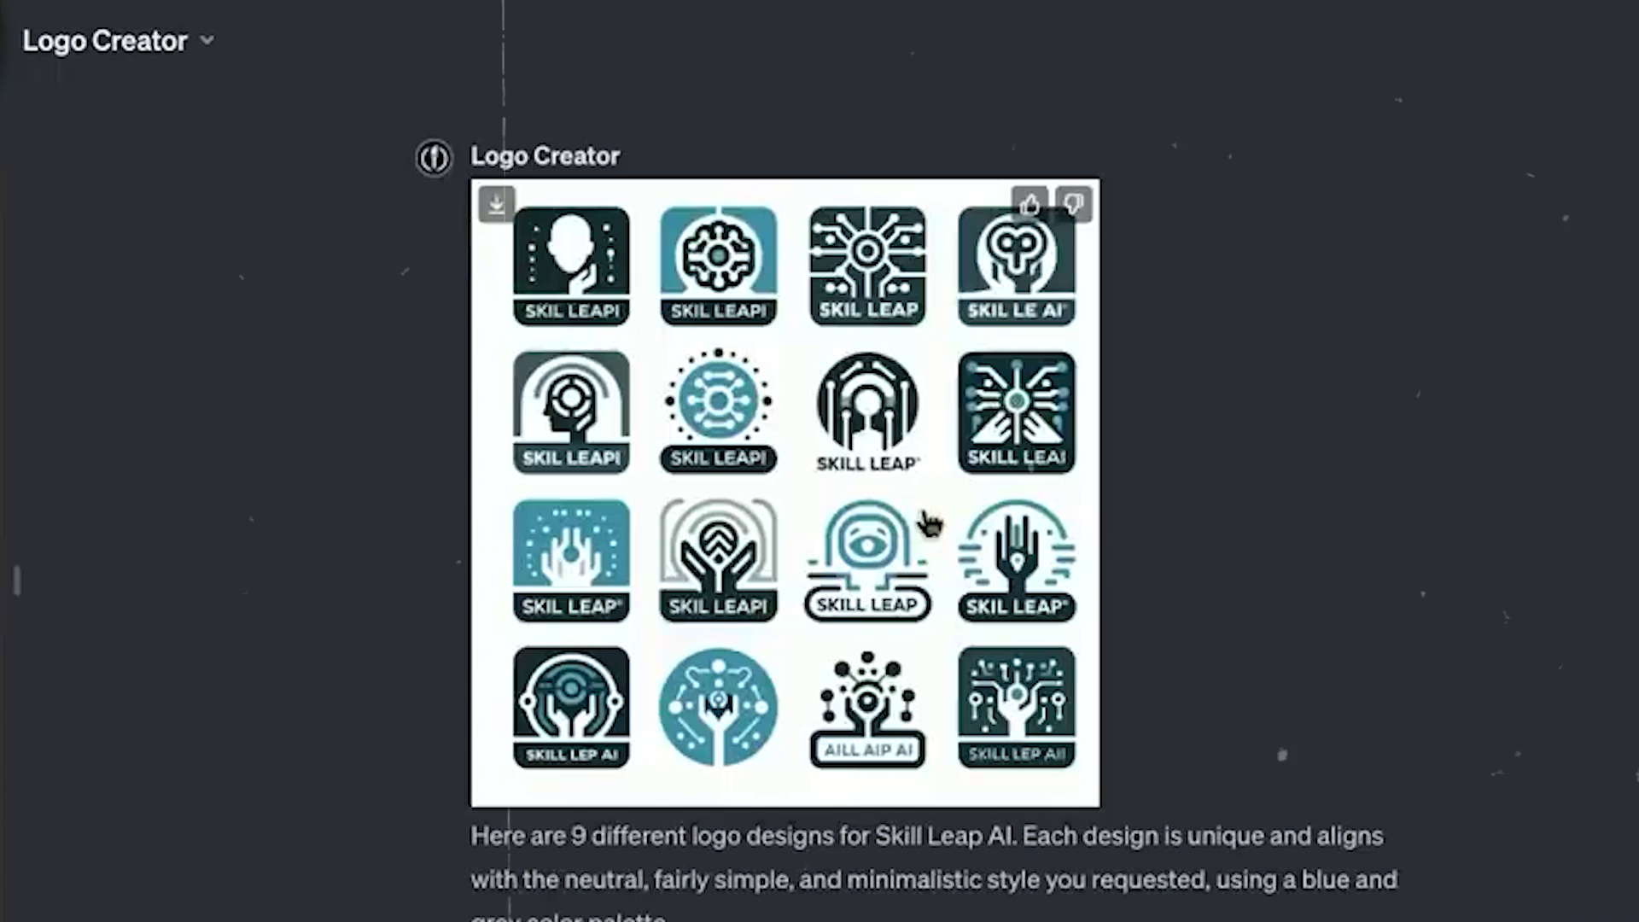
pyautogui.scroll(5, 925, 519)
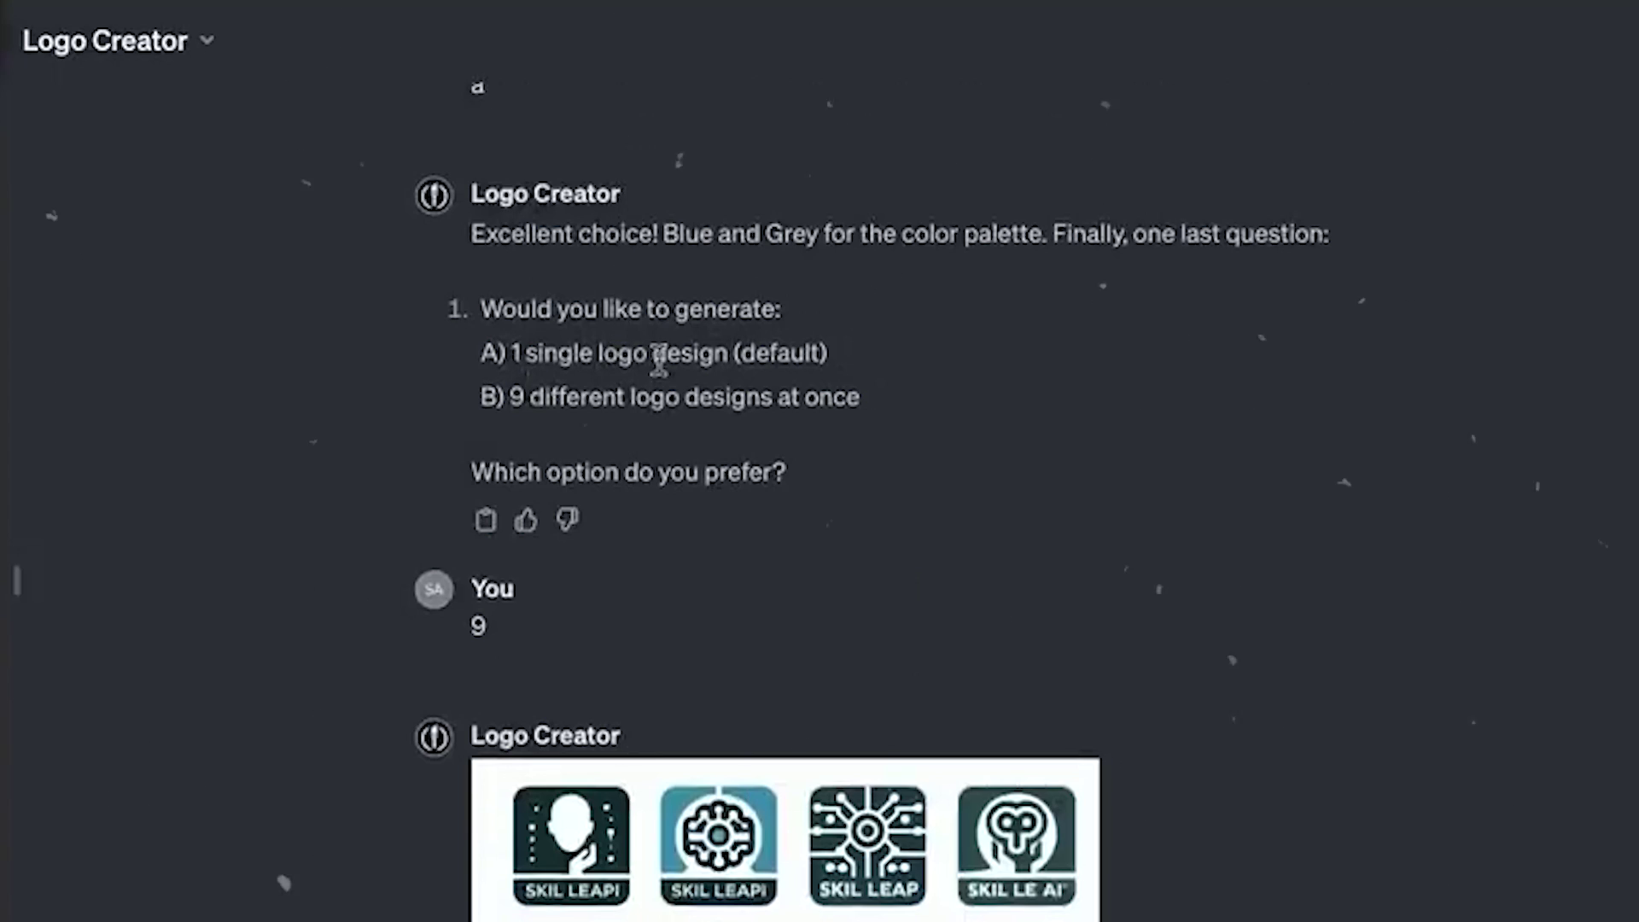
pyautogui.scroll(-5, 722, 464)
pyautogui.scroll(-1, 786, 604)
pyautogui.scroll(-5, 819, 577)
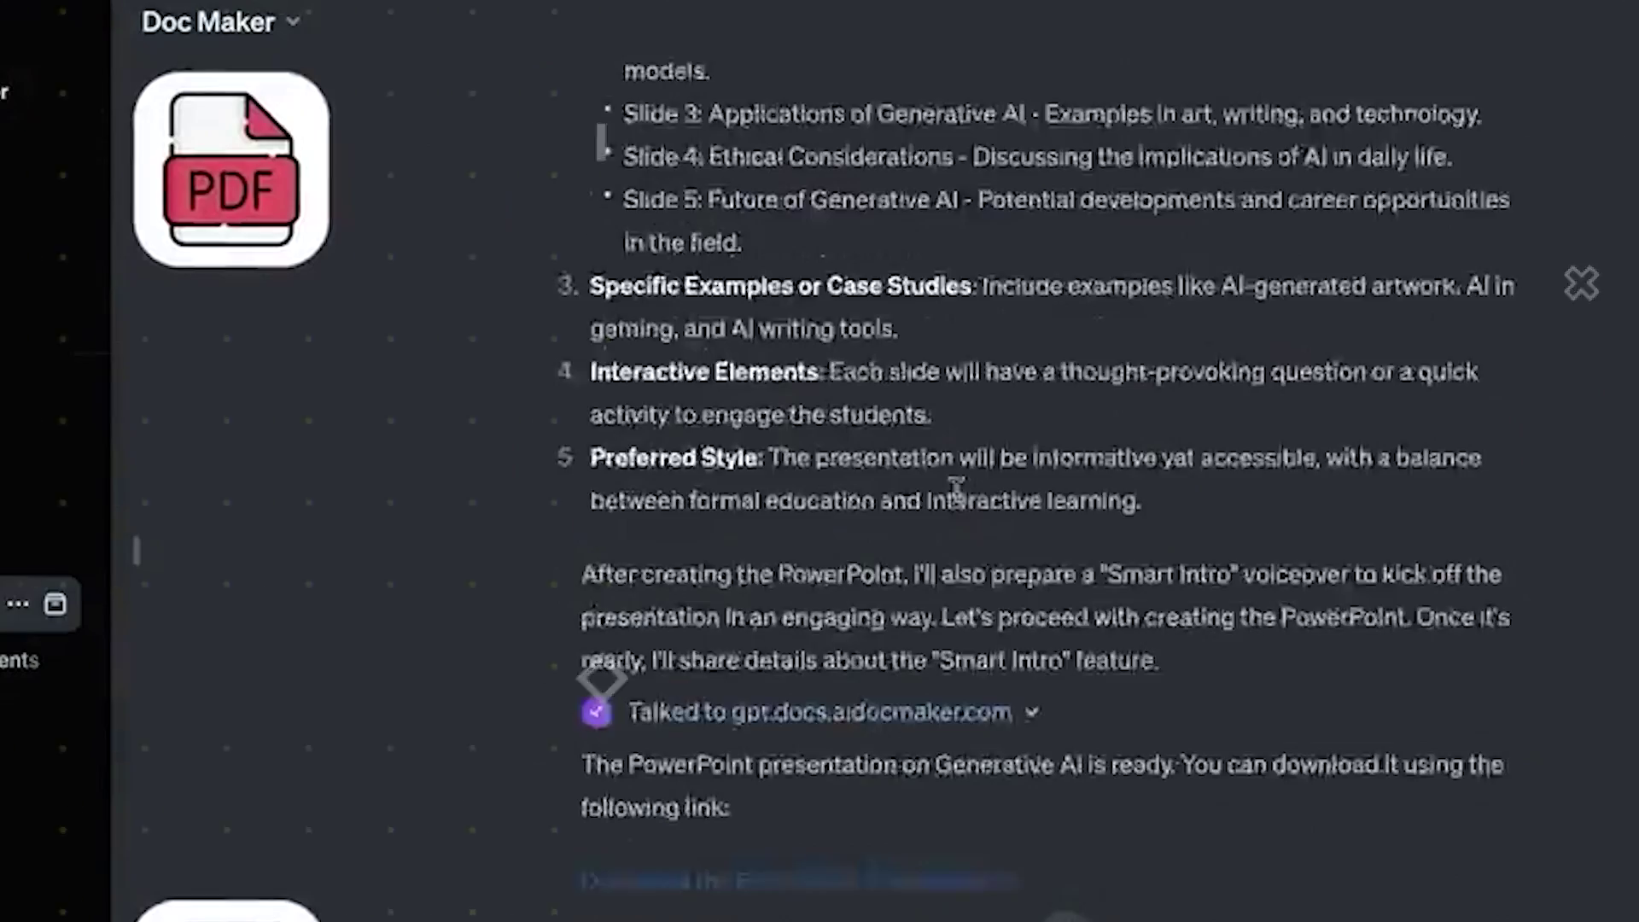
pyautogui.scroll(-3, 954, 486)
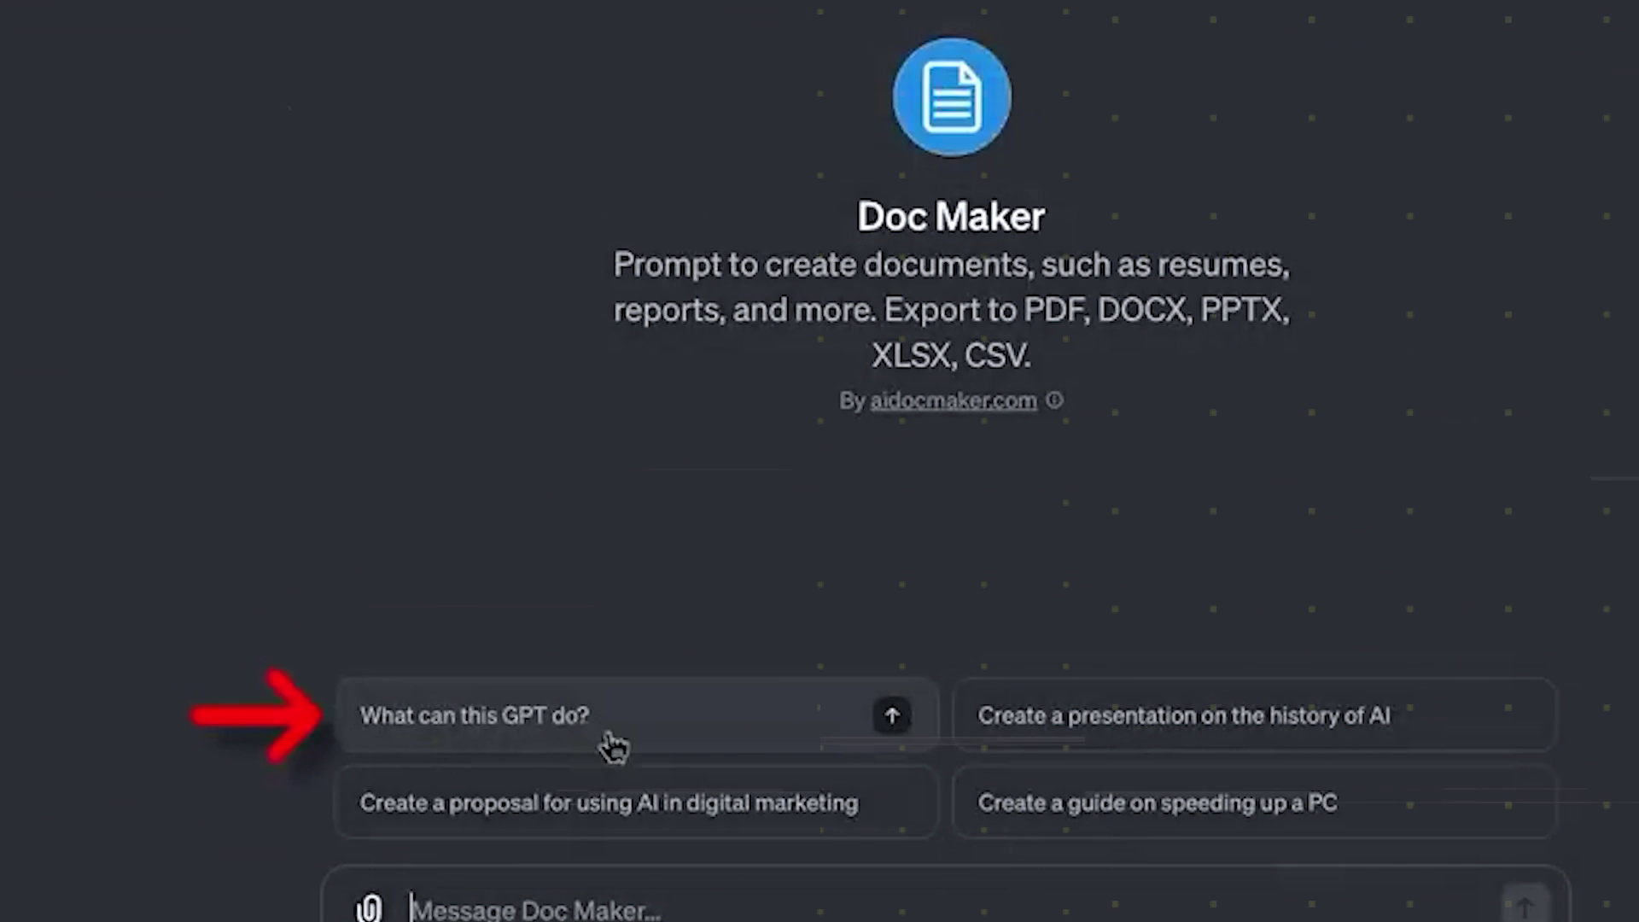
# Step: Ask Doc Maker 'What can this GPT do?' using its suggestion card
pyautogui.click(609, 751)
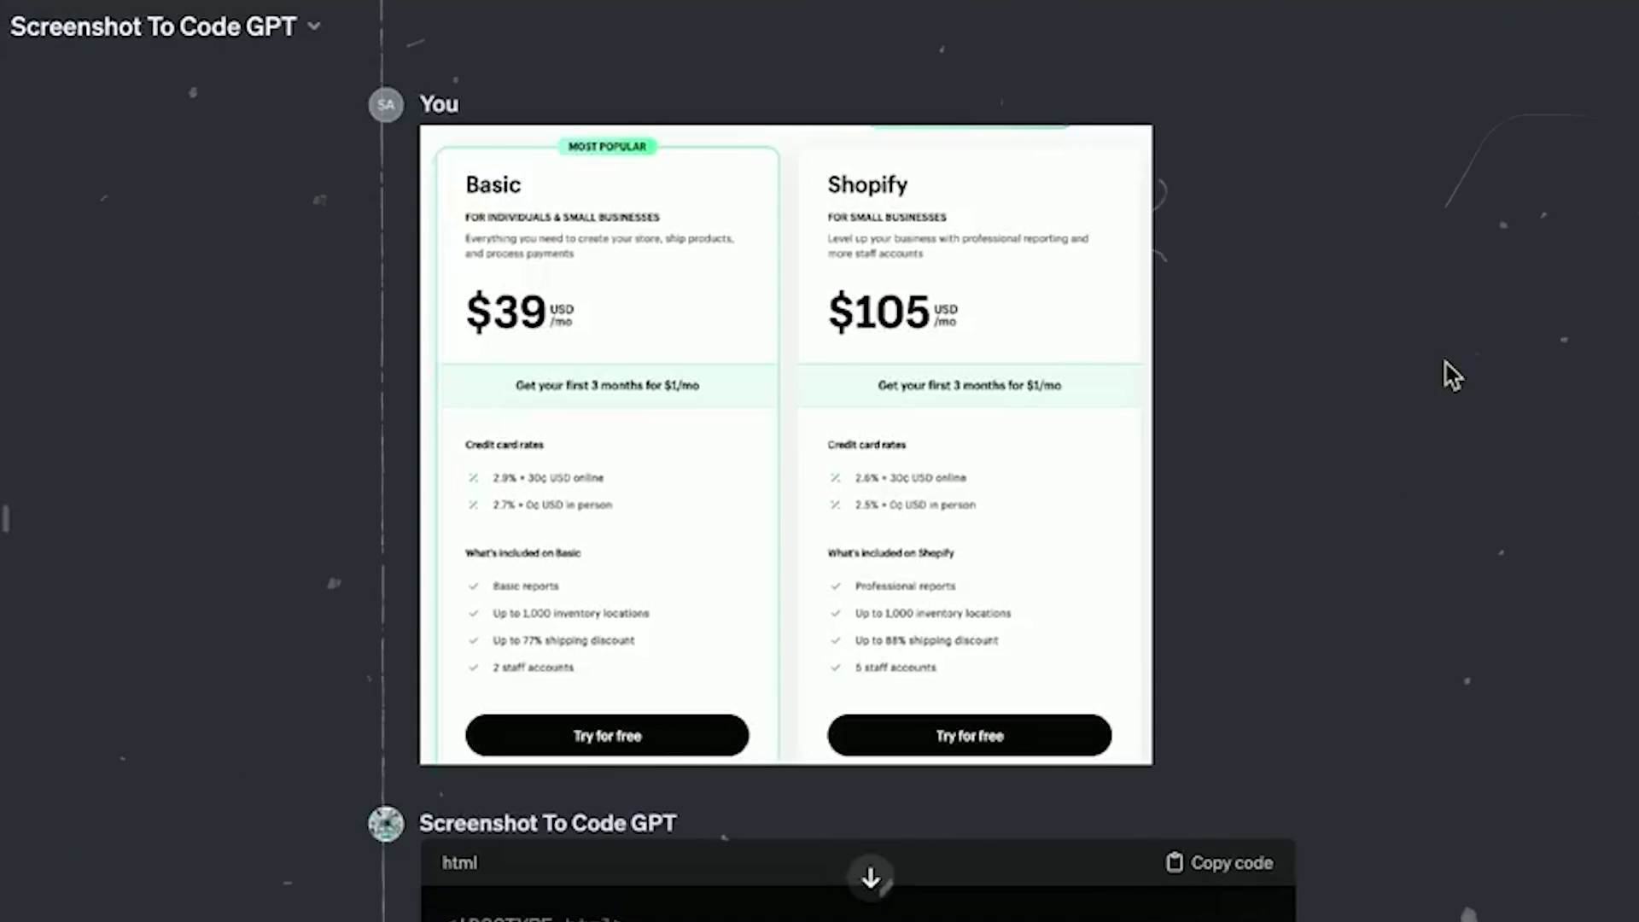
pyautogui.scroll(-5, 1445, 371)
pyautogui.scroll(1, 723, 309)
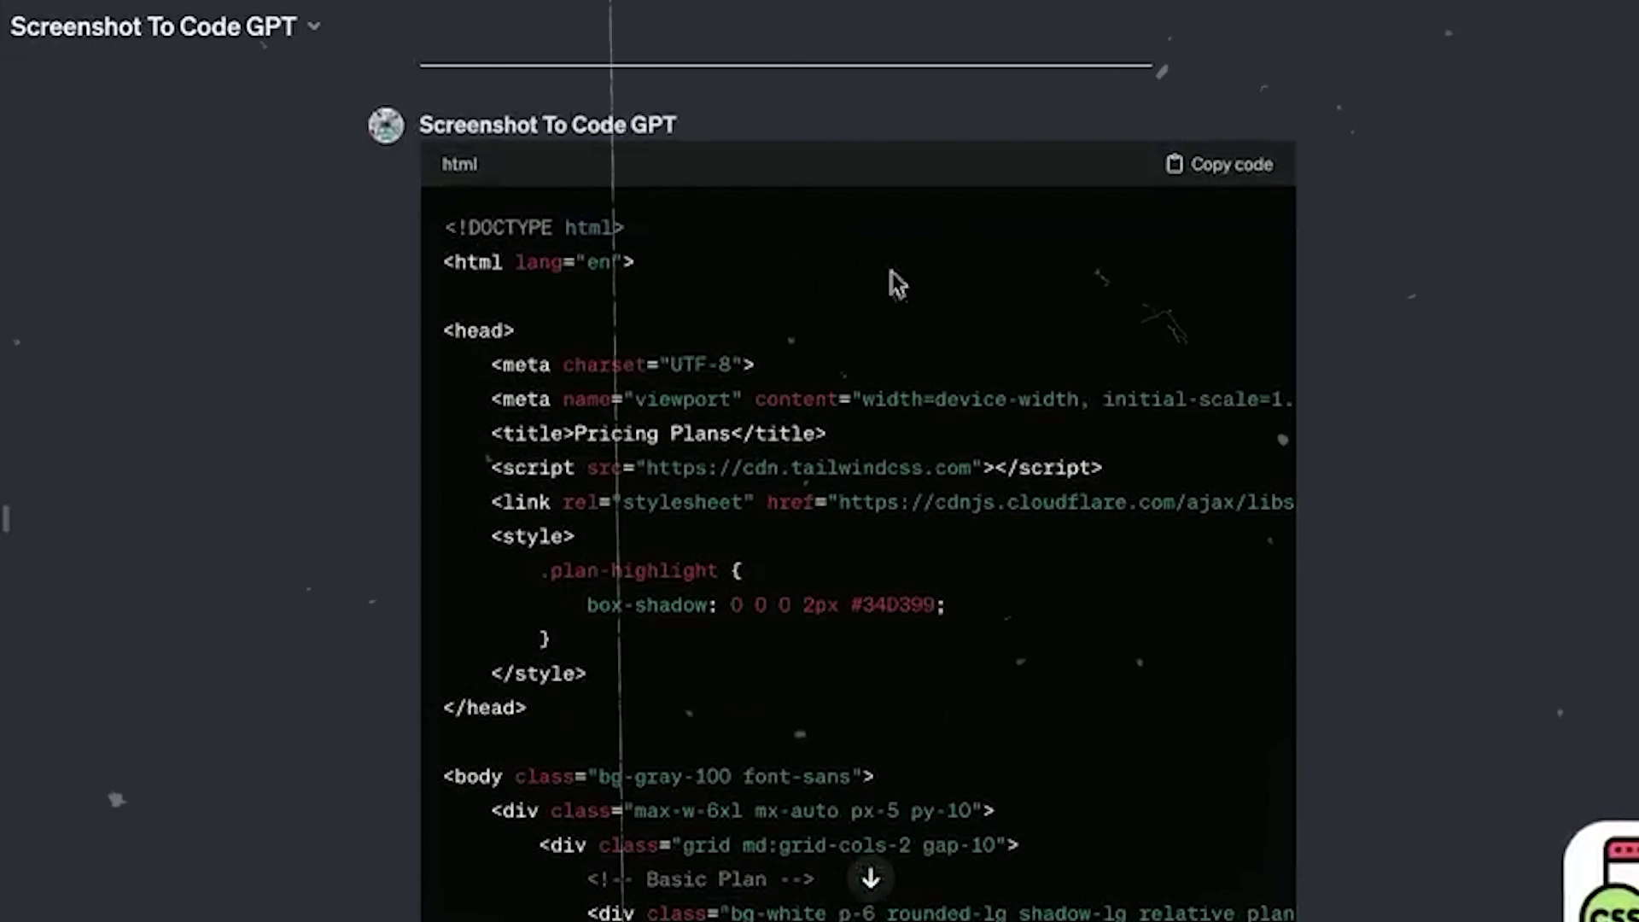
# Step: Copy the HTML code generated for the pricing-plans page
pyautogui.click(1239, 177)
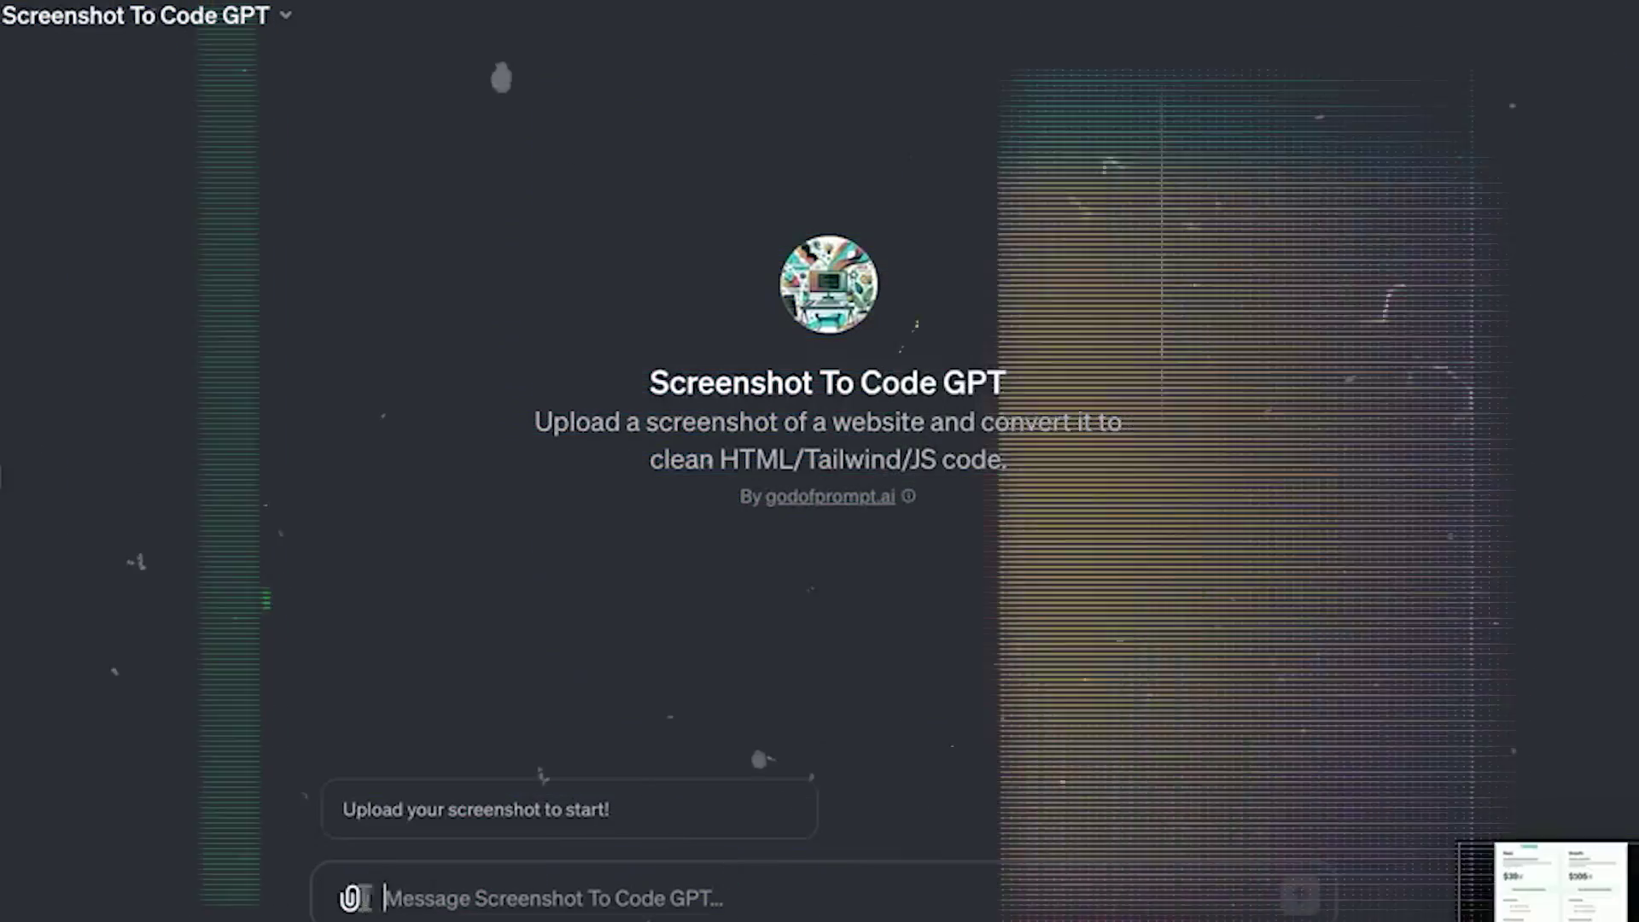
# Step: Send the pricing-plans screenshot to Screenshot To Code GPT
pyautogui.click(1301, 897)
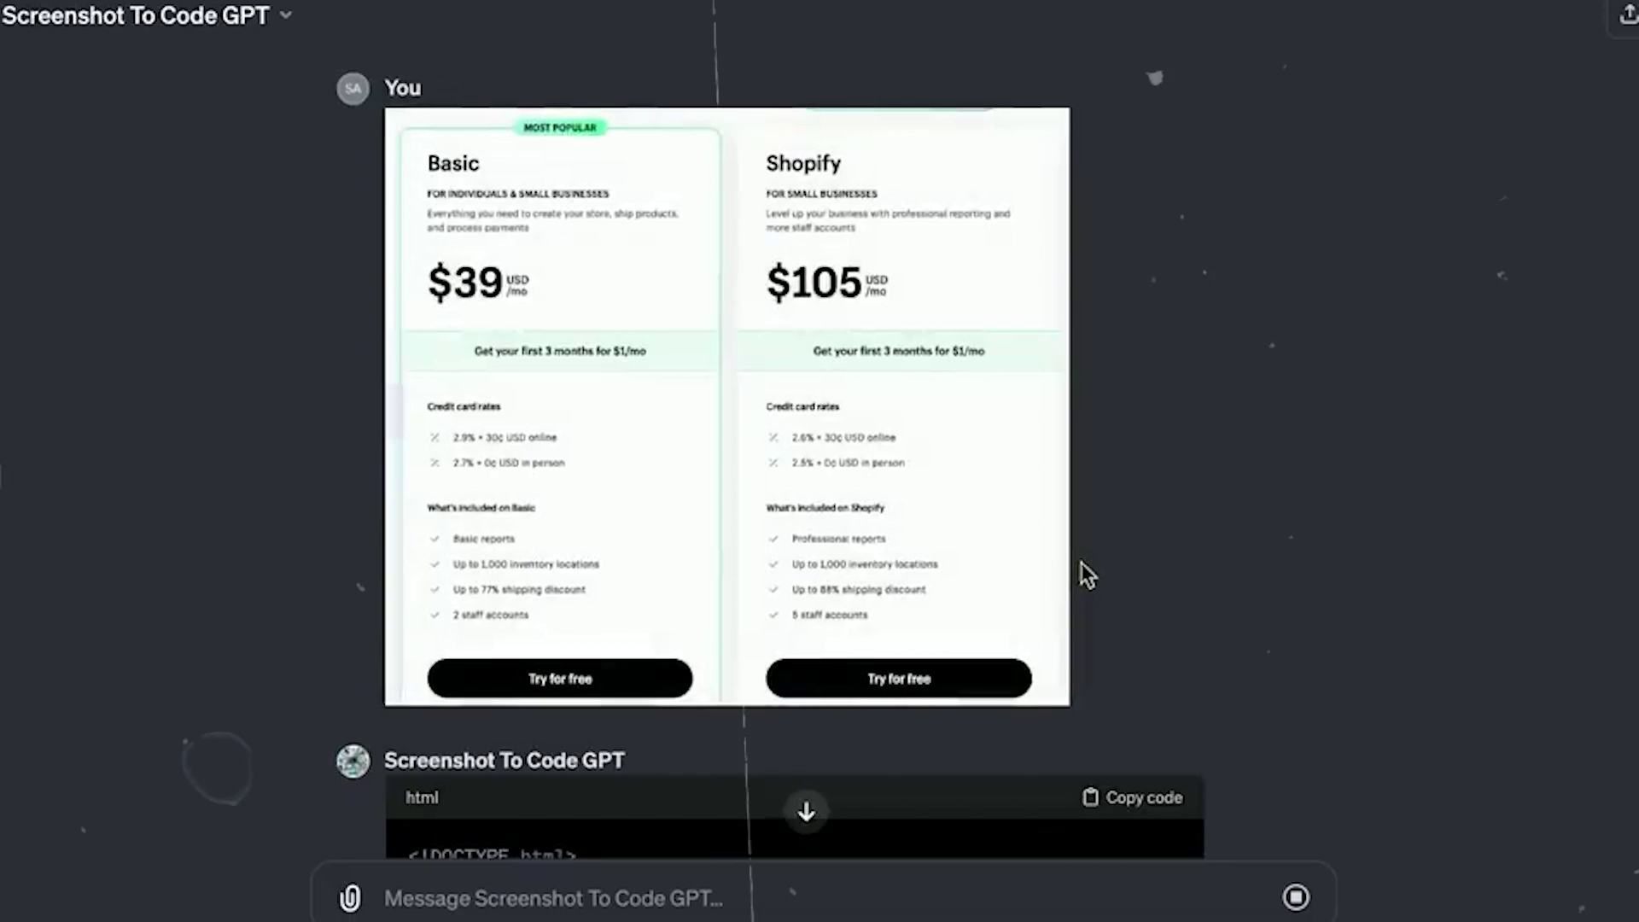
pyautogui.scroll(-2, 1080, 575)
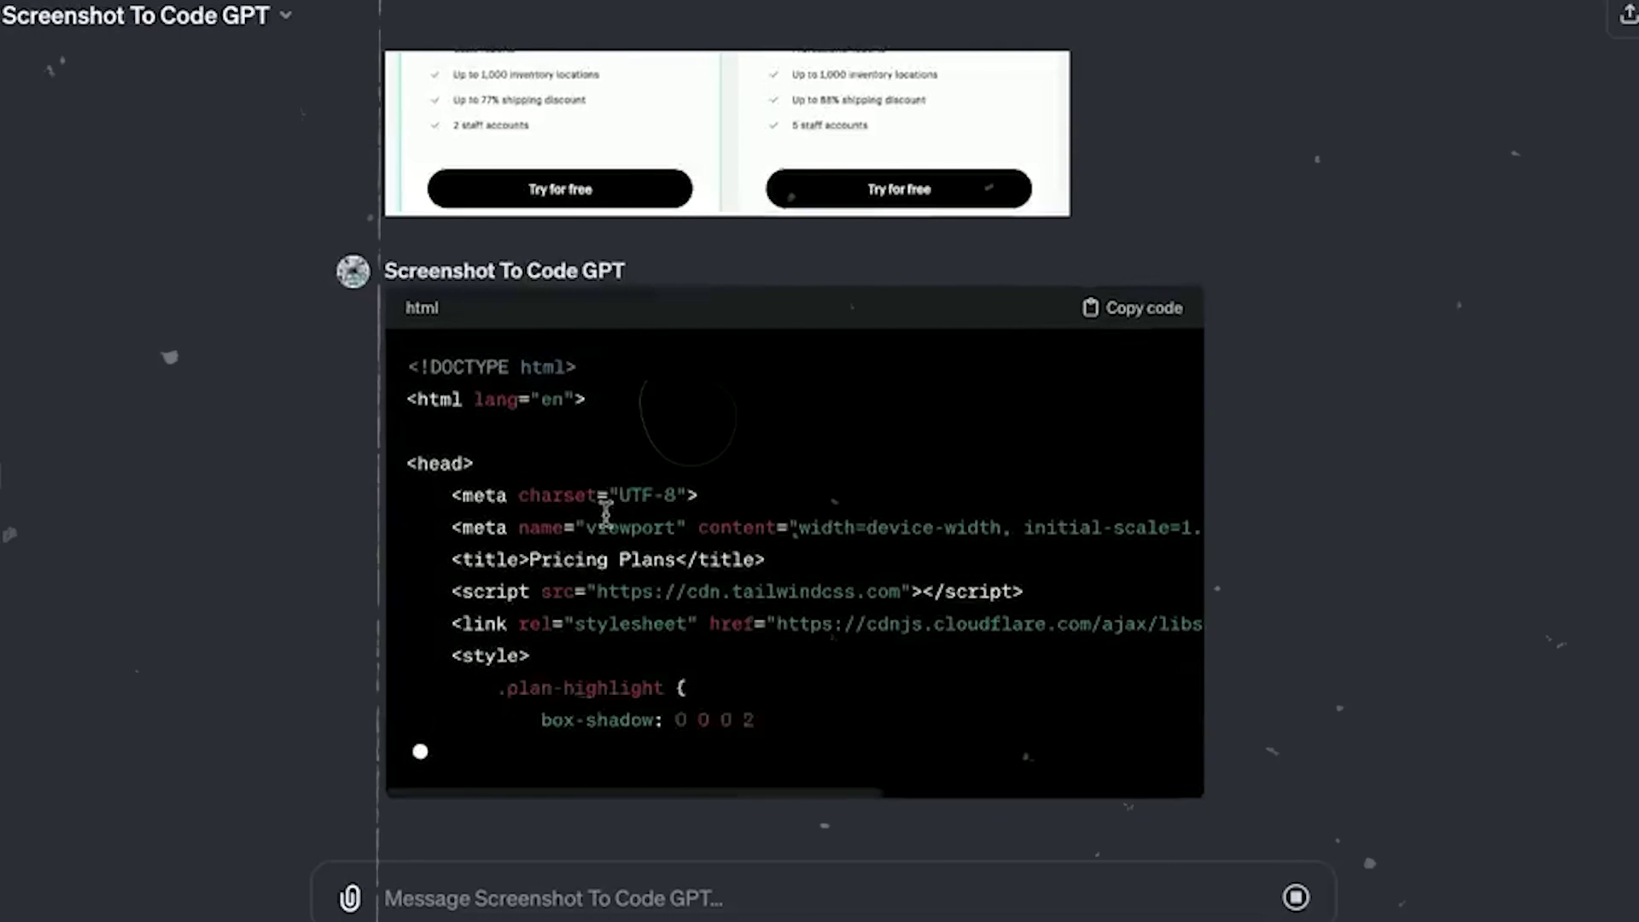
pyautogui.scroll(3, 607, 517)
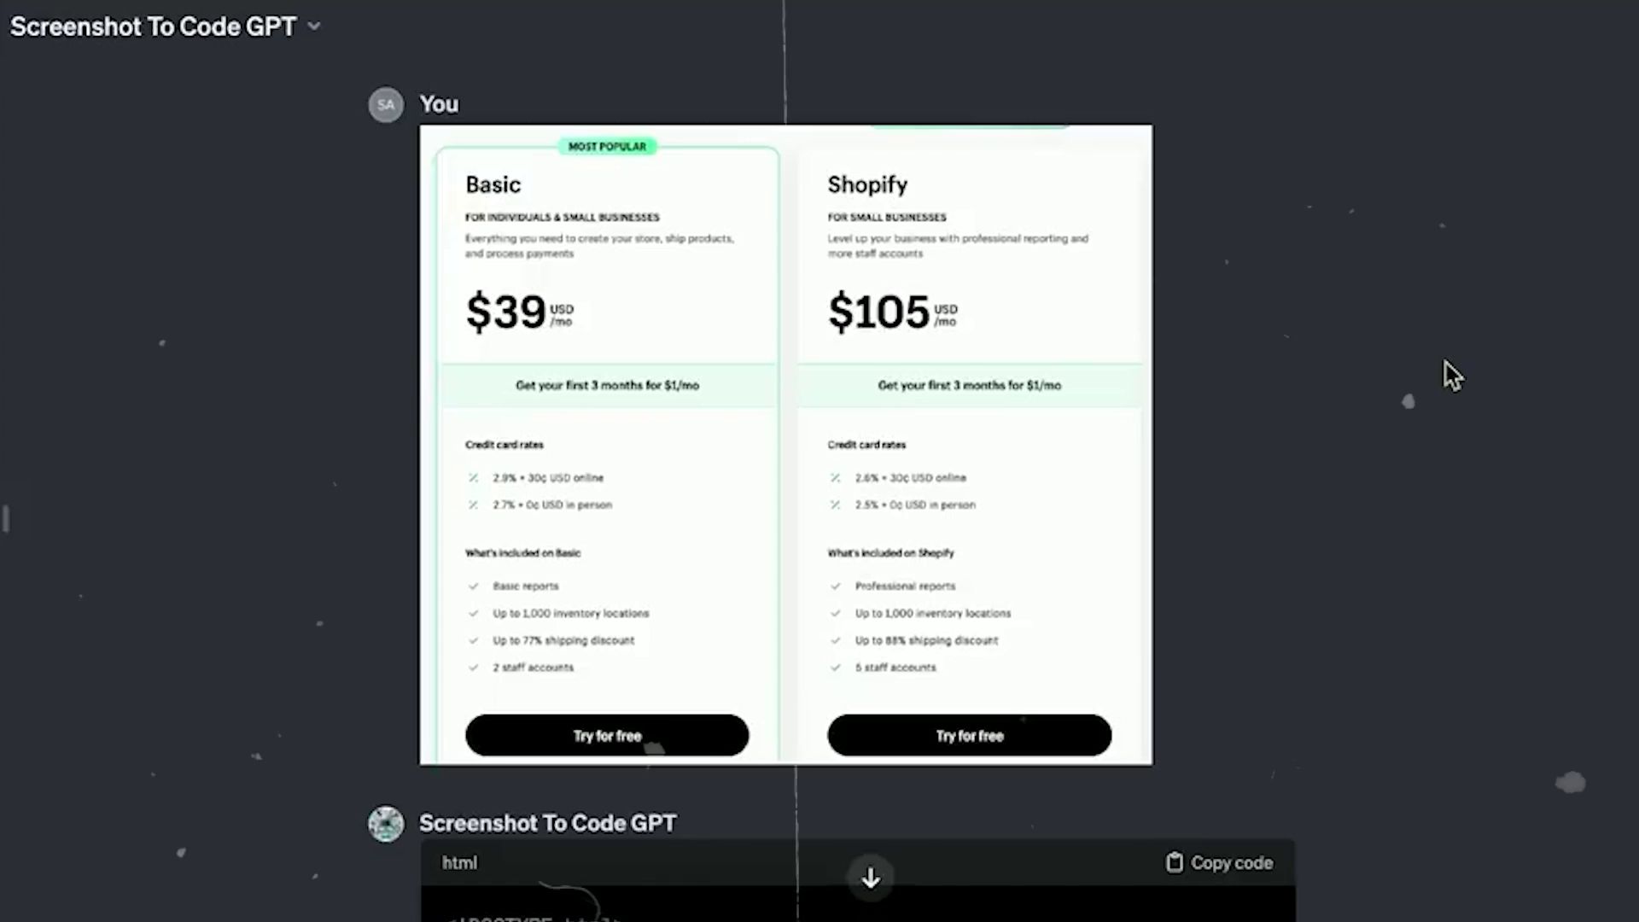
pyautogui.scroll(-4, 1446, 368)
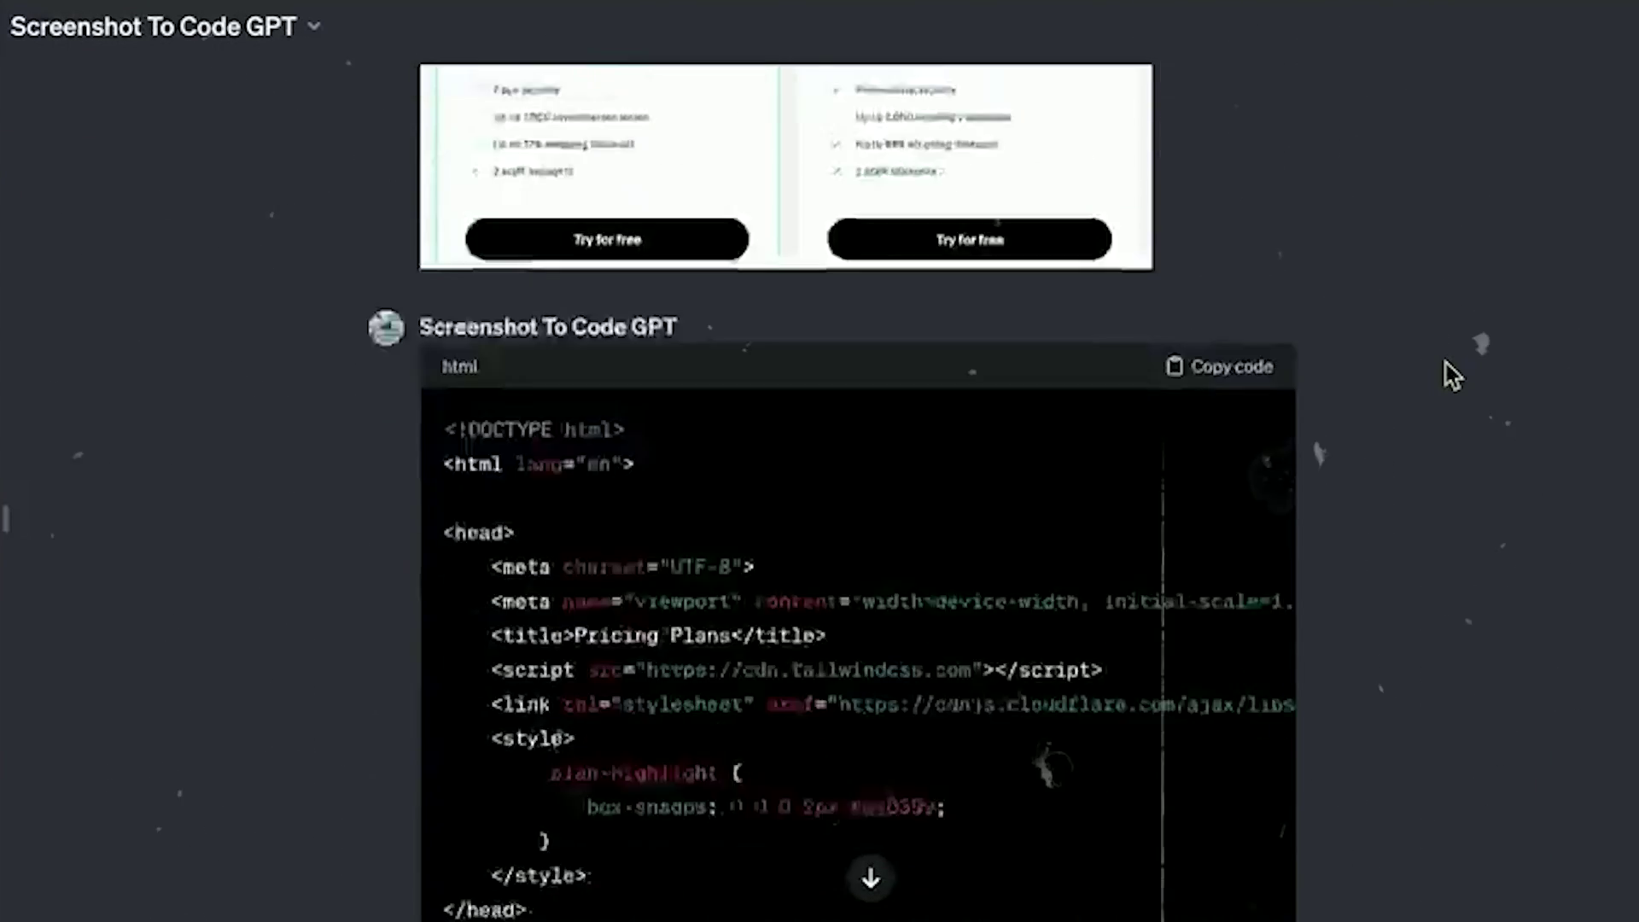
pyautogui.scroll(-2, 1153, 307)
pyautogui.scroll(1, 704, 276)
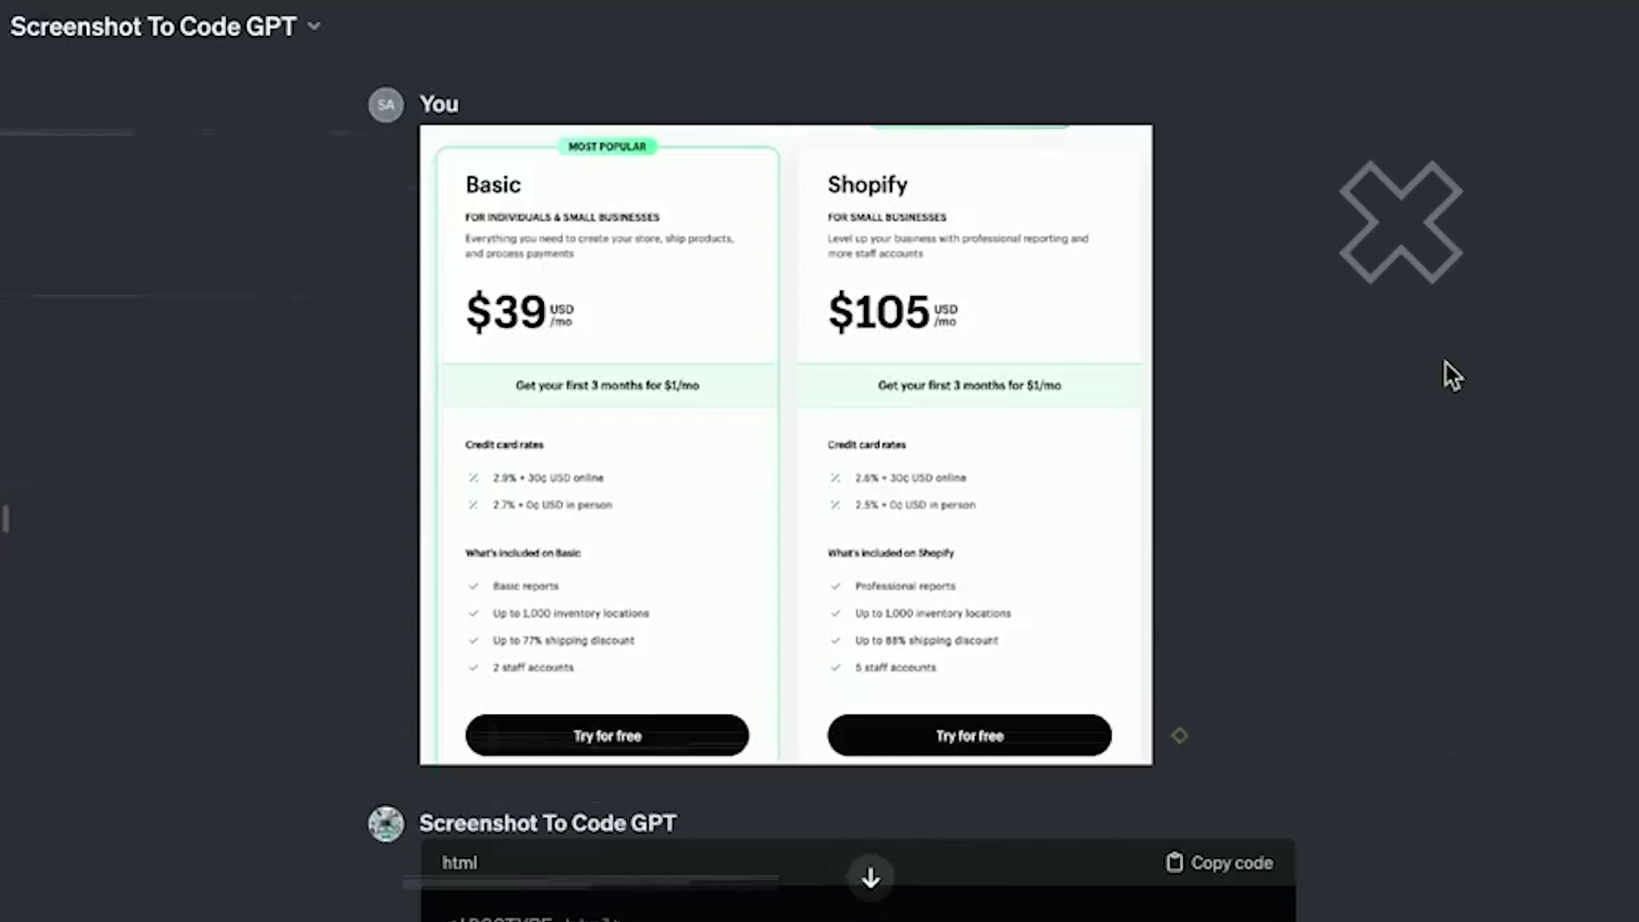
pyautogui.scroll(-1, 1445, 363)
pyautogui.scroll(-5, 953, 397)
pyautogui.scroll(1, 692, 231)
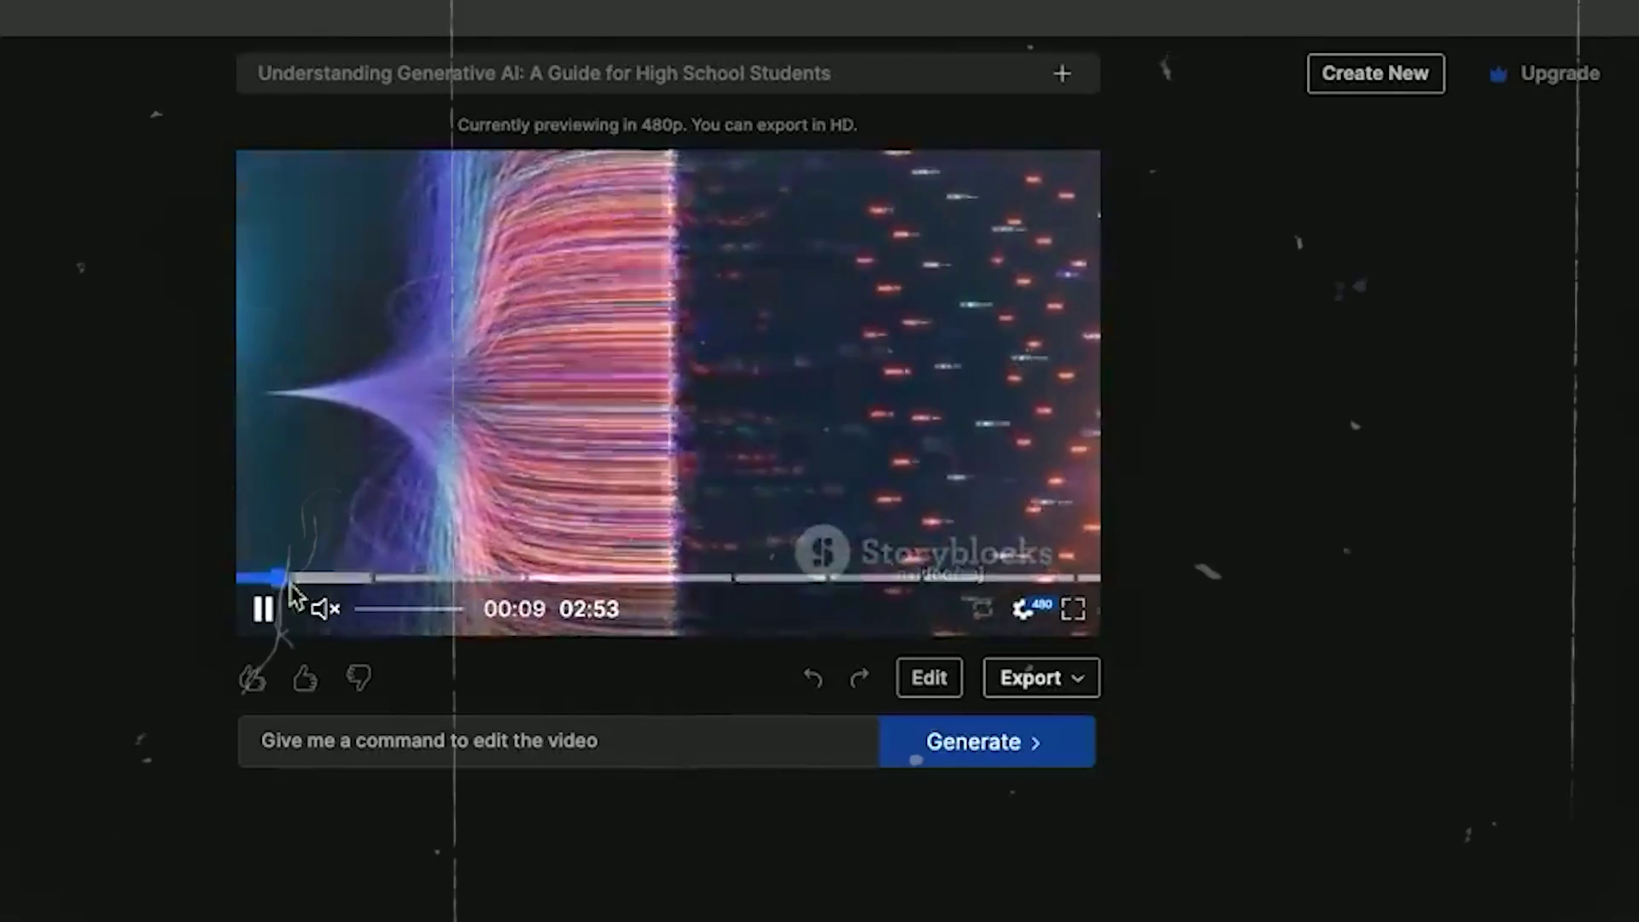
# Step: Seek the video preview ahead past 00:54 and 01:18, then pause at 01:20
pyautogui.click(370, 578)
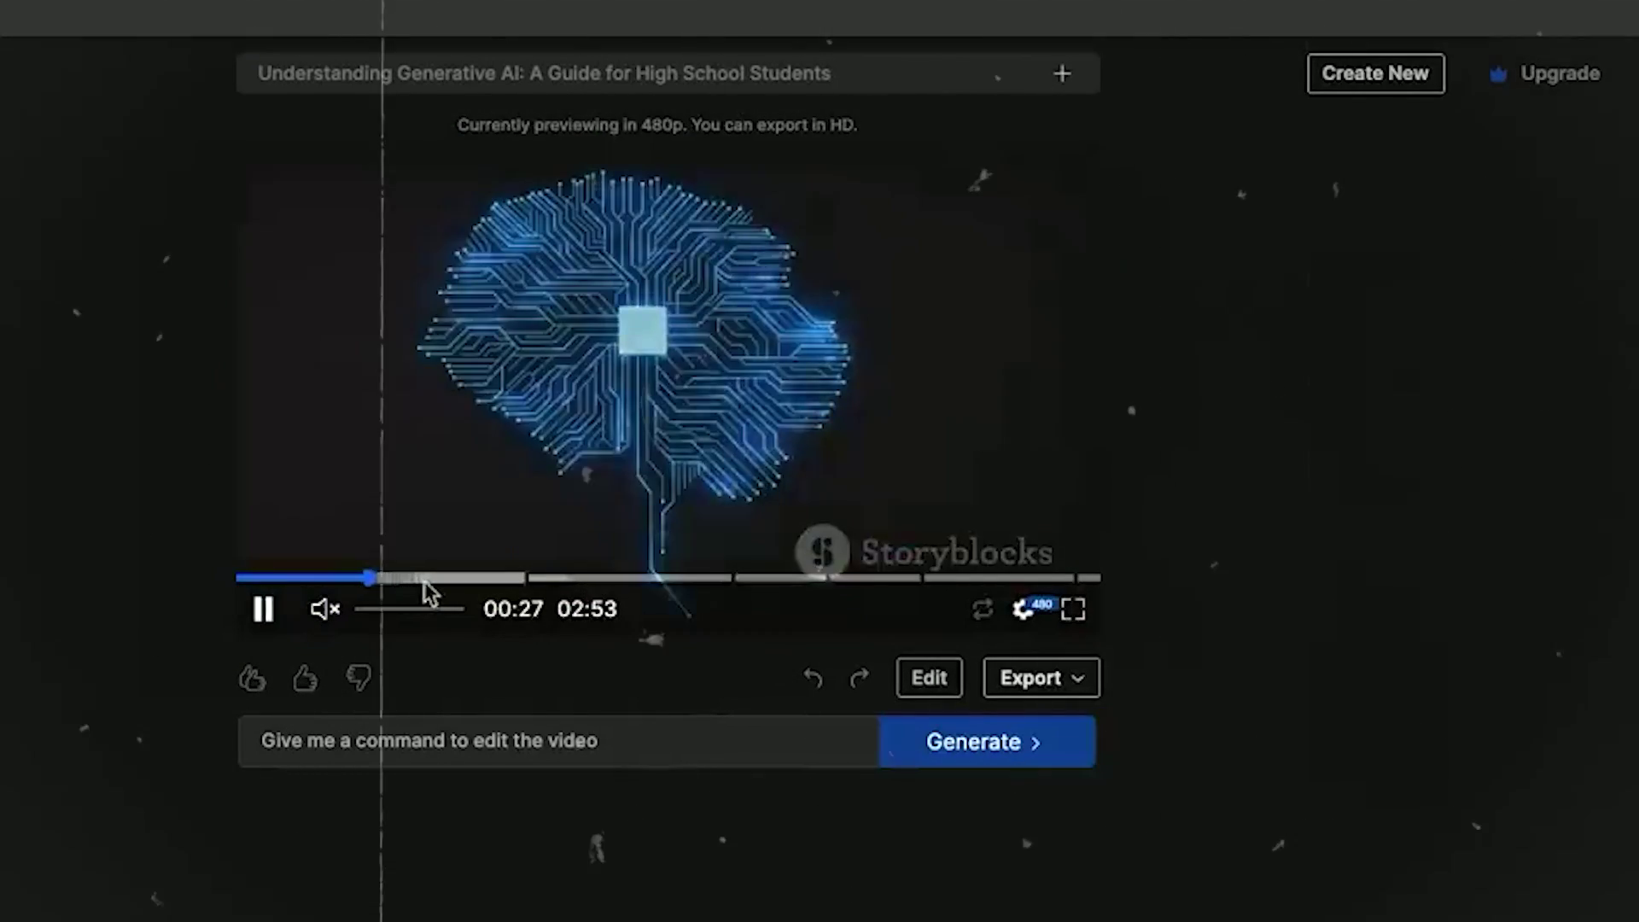
pyautogui.click(429, 578)
pyautogui.click(508, 579)
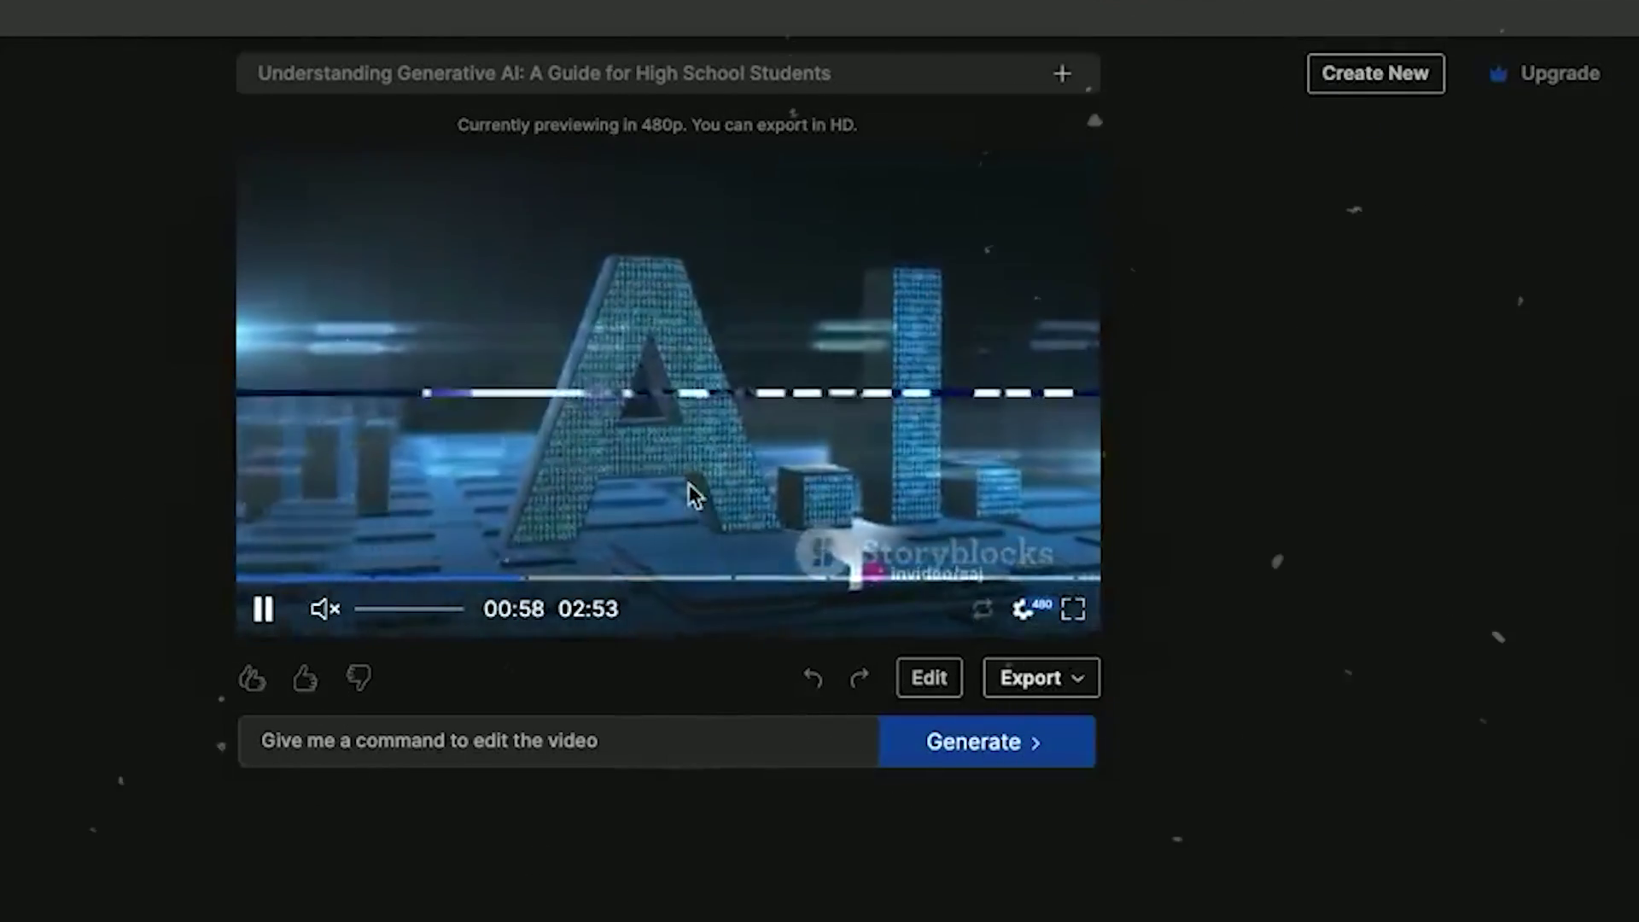
pyautogui.click(625, 577)
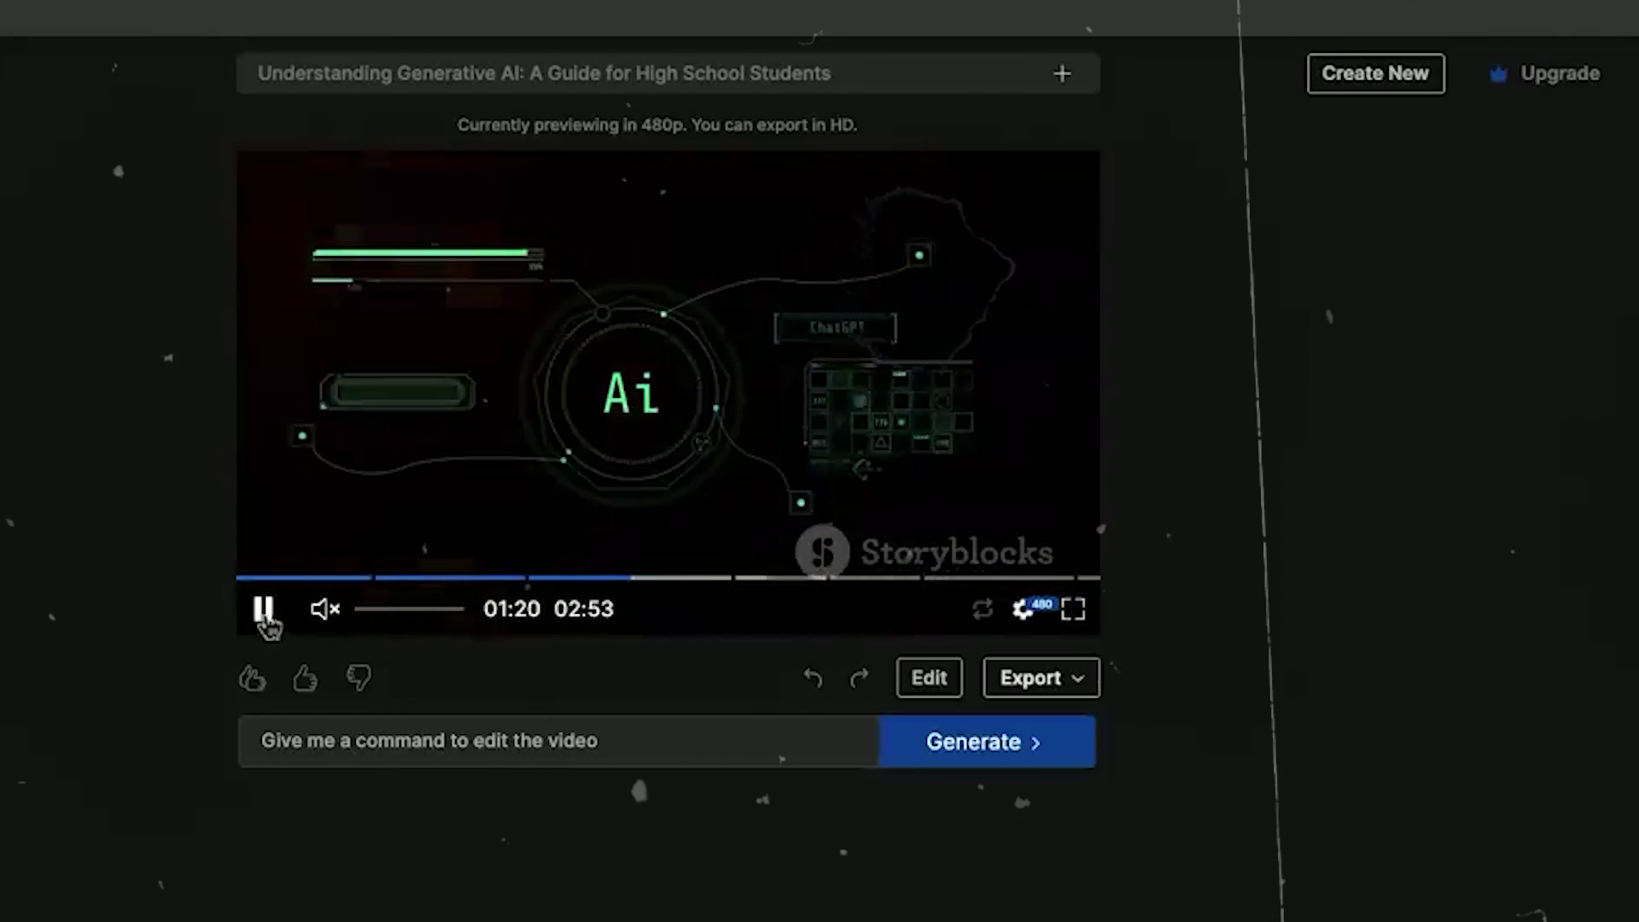
pyautogui.click(262, 611)
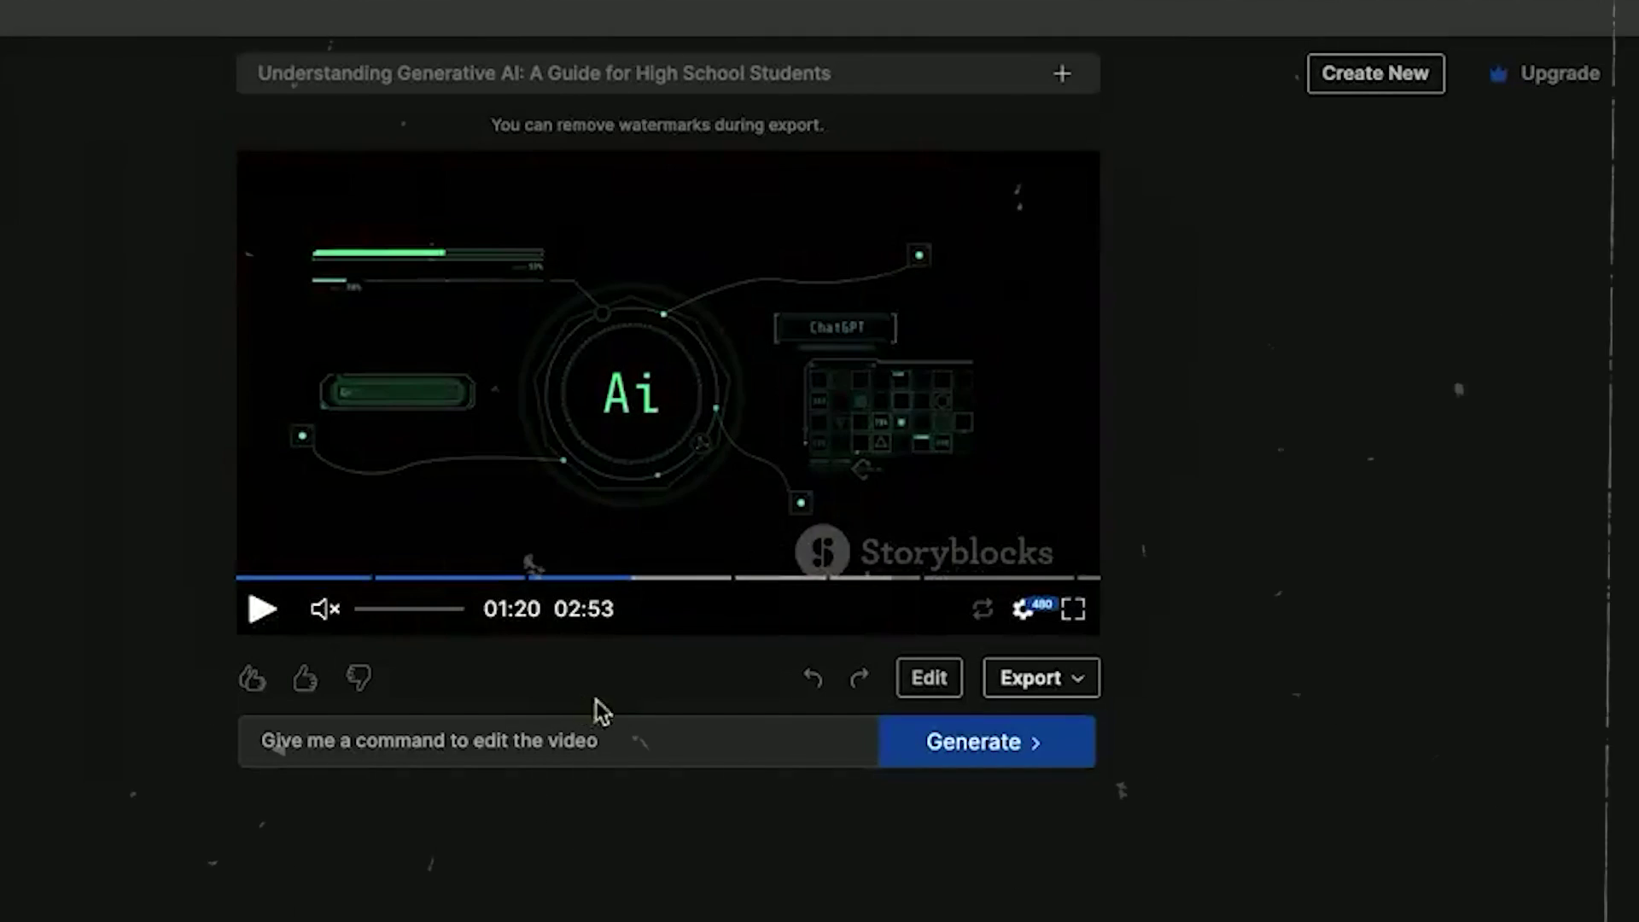
# Step: Open the Edit media panel for Chapter 3, Media 2 of the video
pyautogui.click(926, 679)
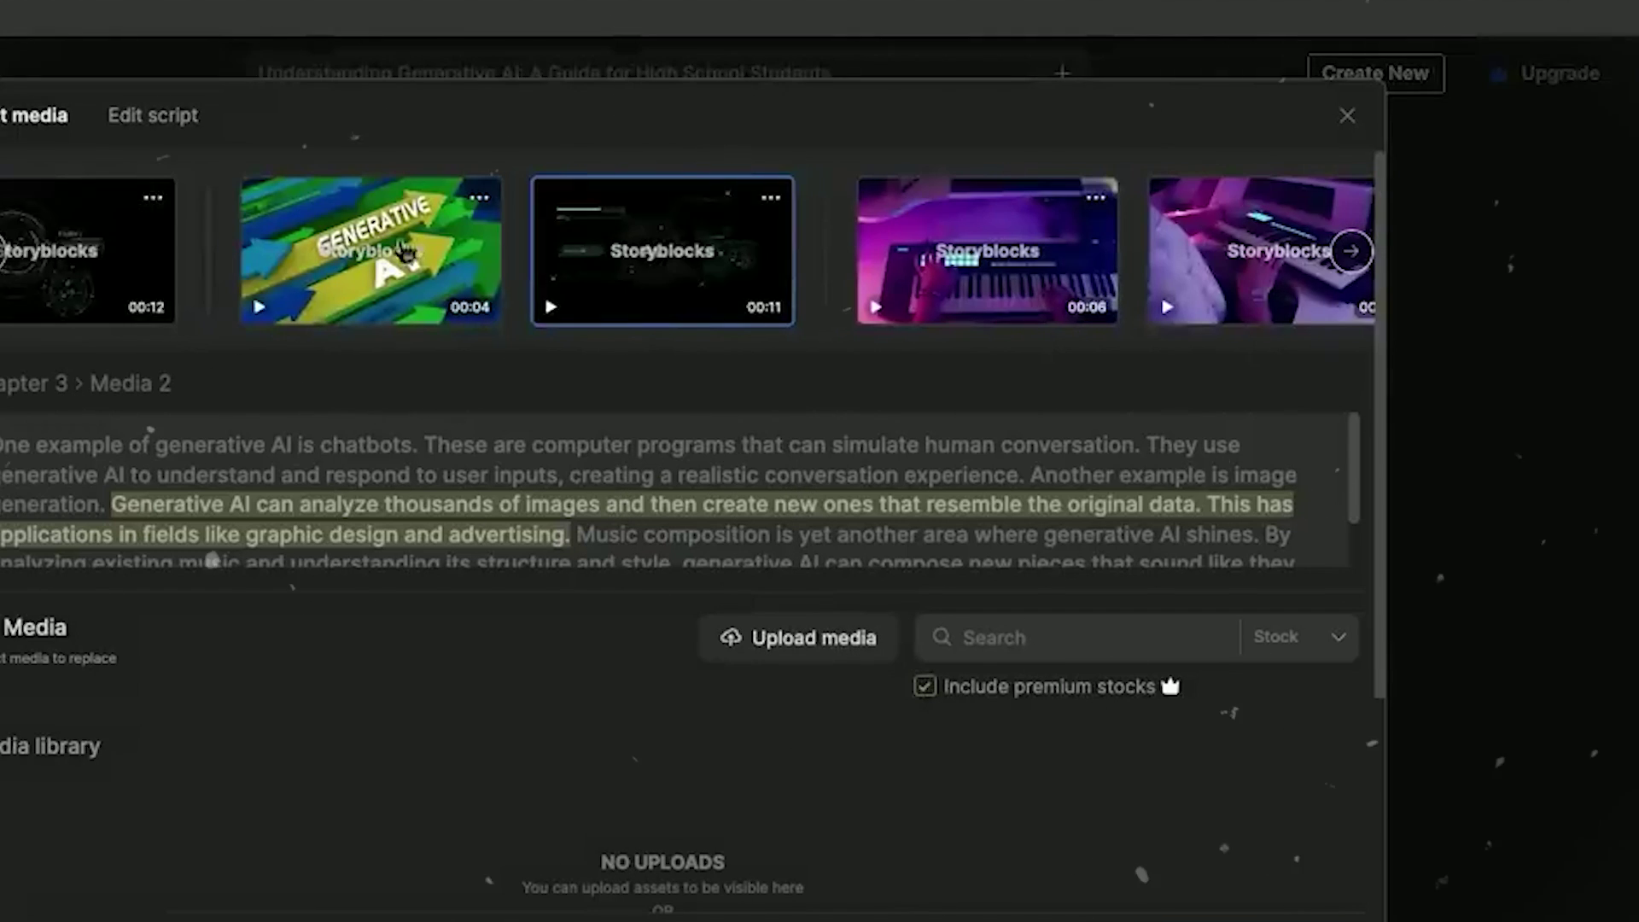
pyautogui.scroll(-2, 598, 472)
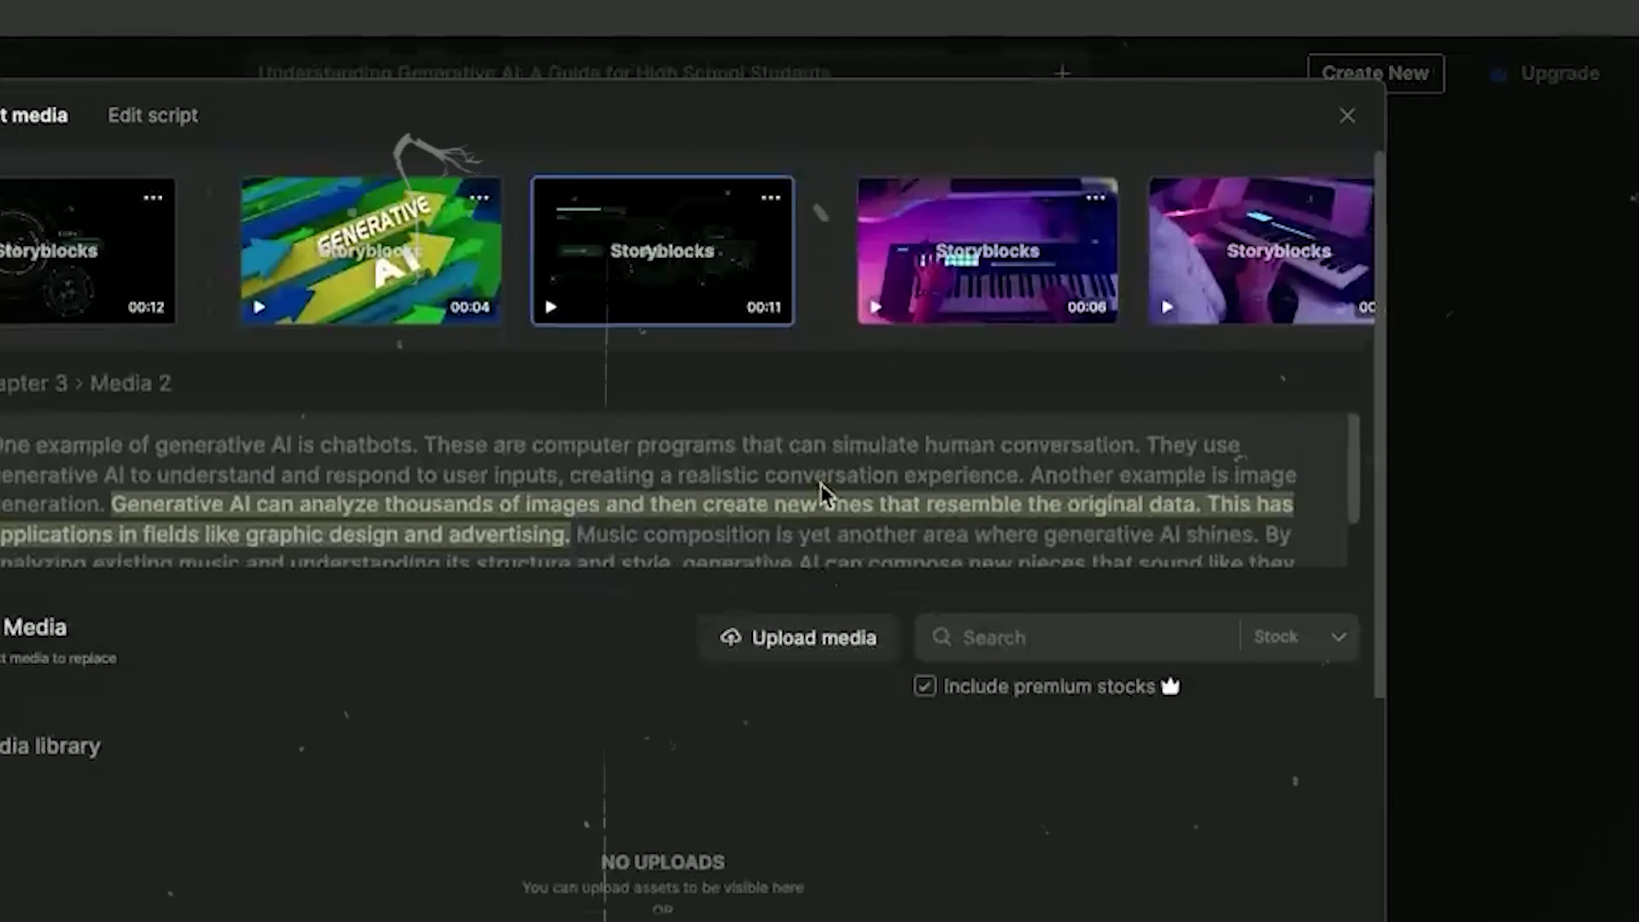